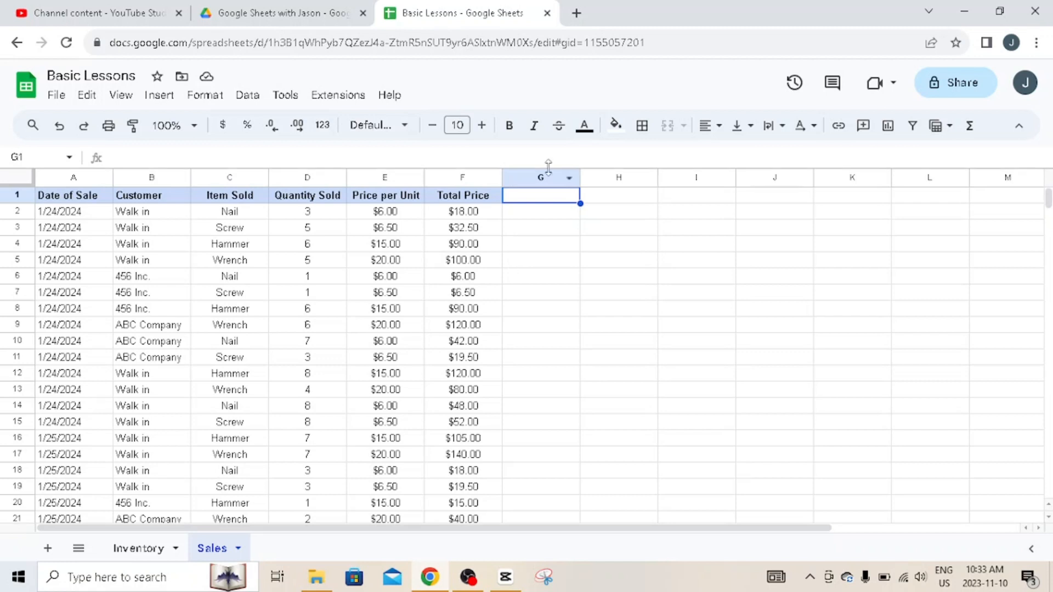
- Enter =concatenate(C4,B4,A4) in cell G4 to join the item, customer and date, and dismiss the autofill suggestion
left_click(567, 249)
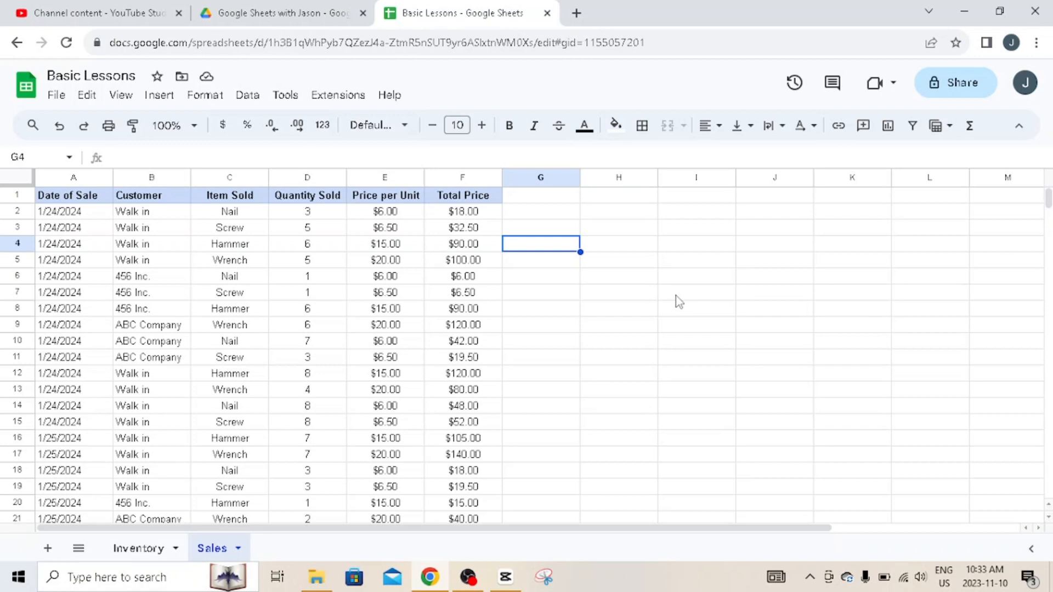
type("=con")
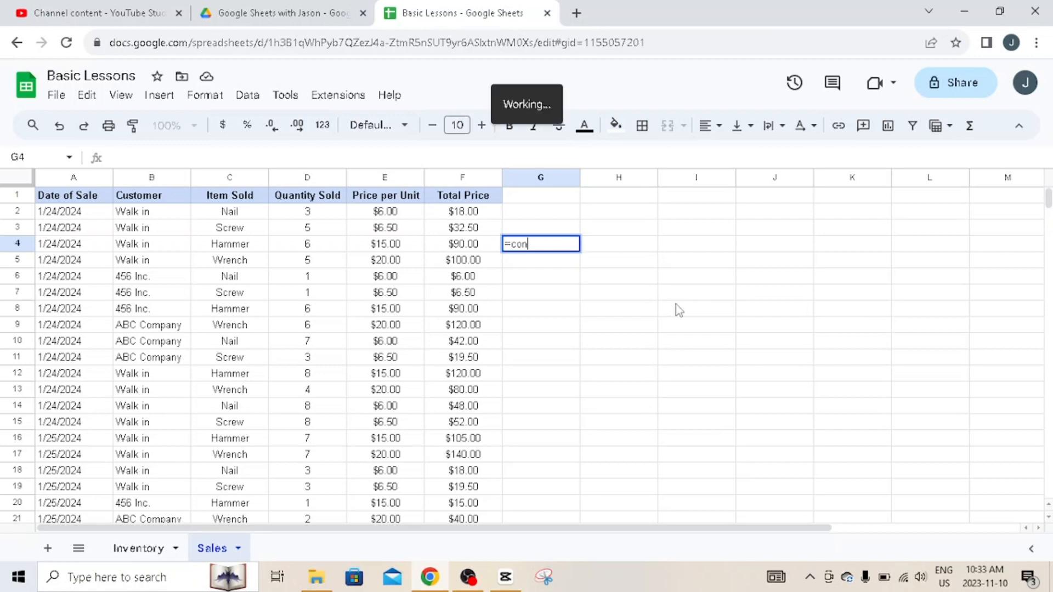
type("catena")
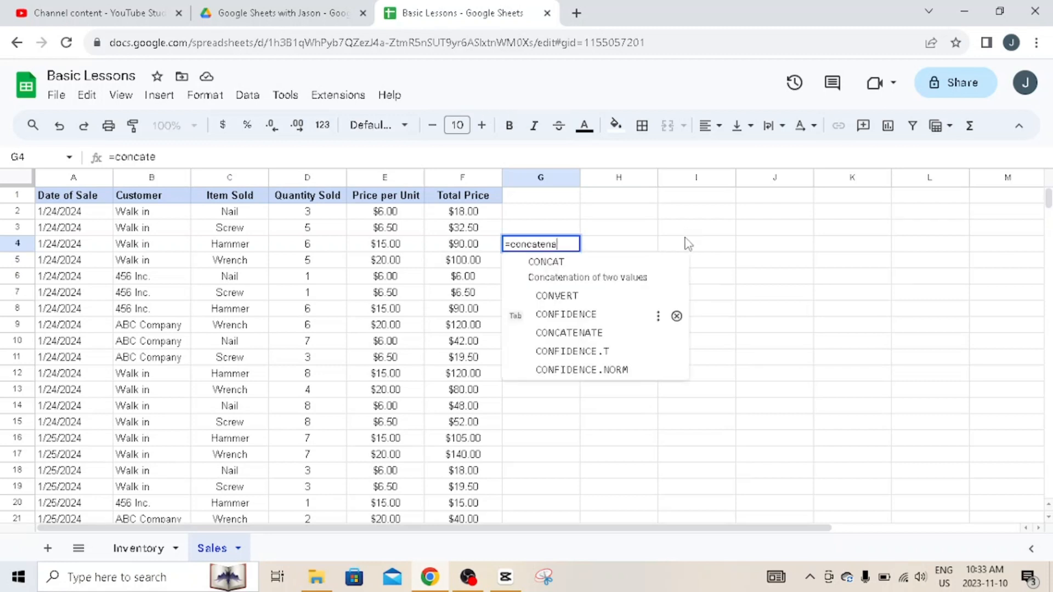
type("te")
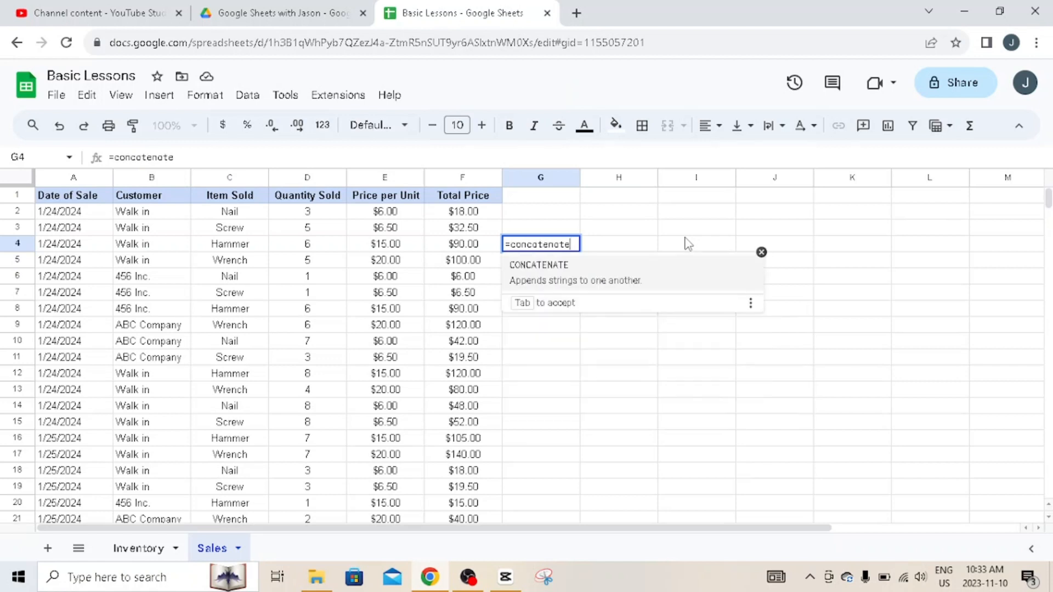
type("9")
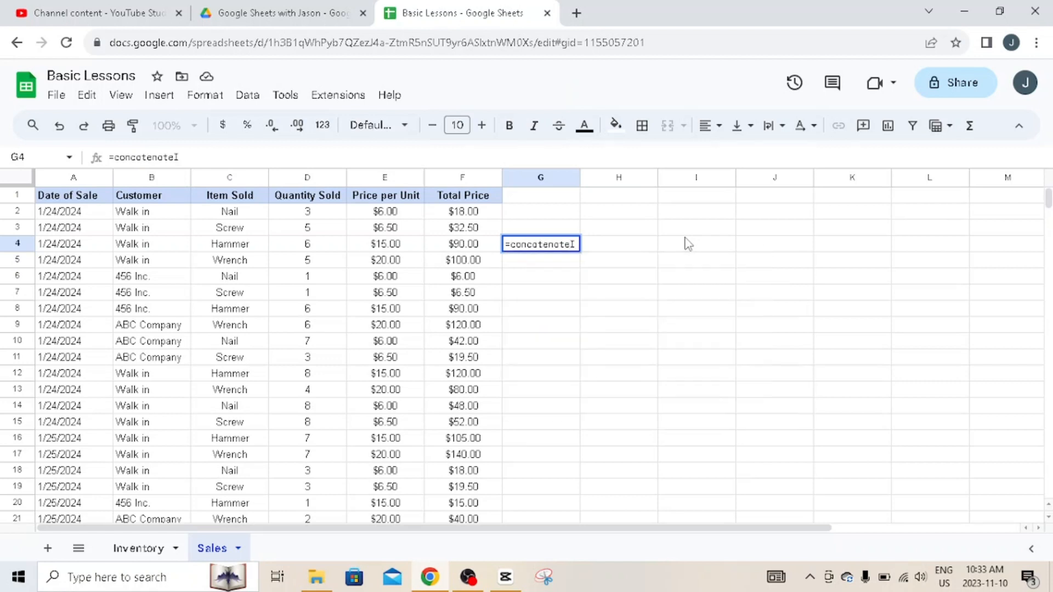
key("BackSpace")
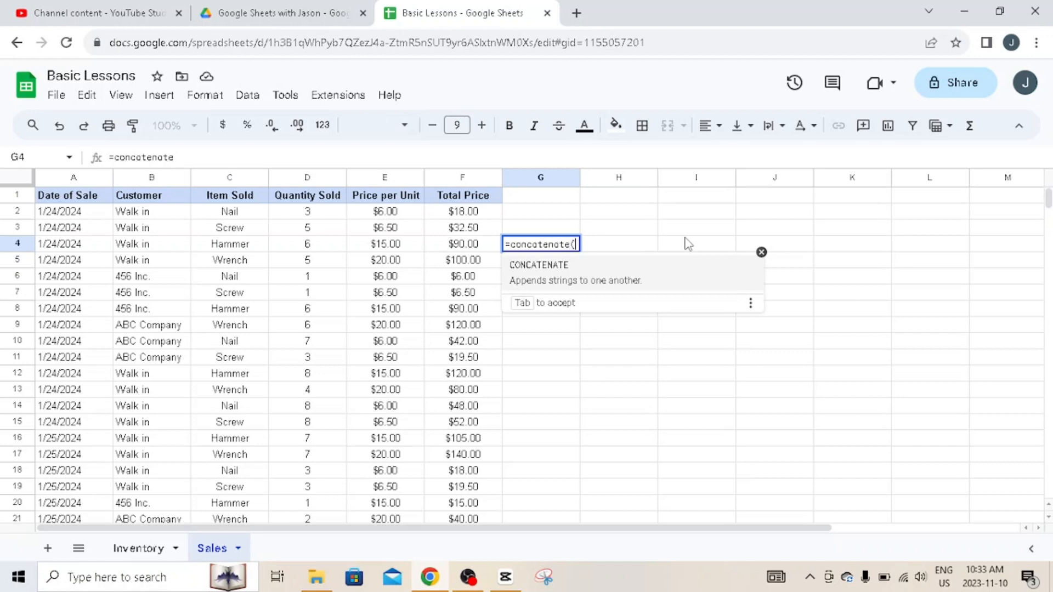
type("(")
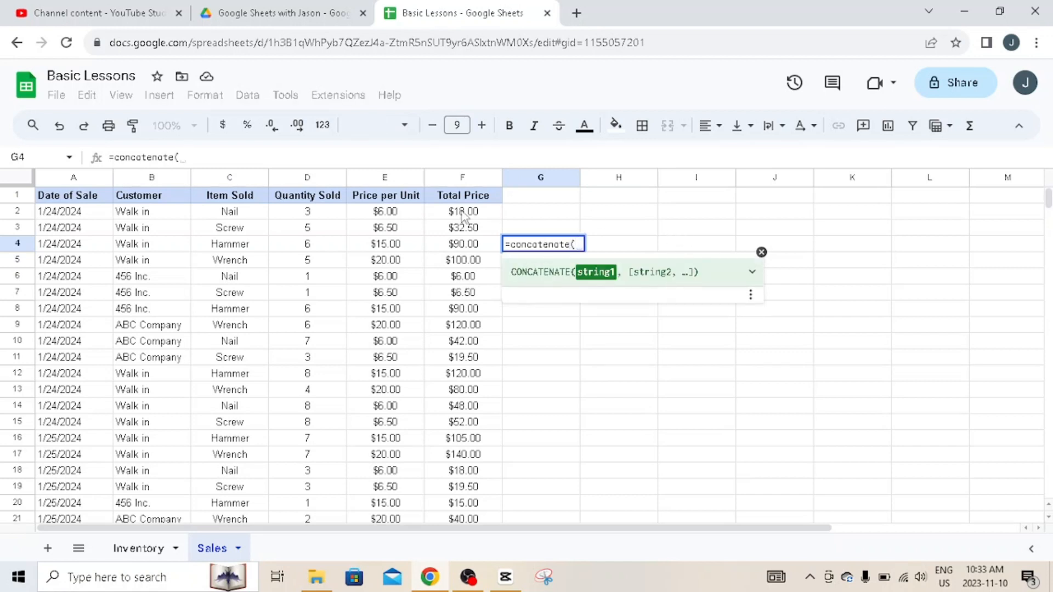
left_click(226, 249)
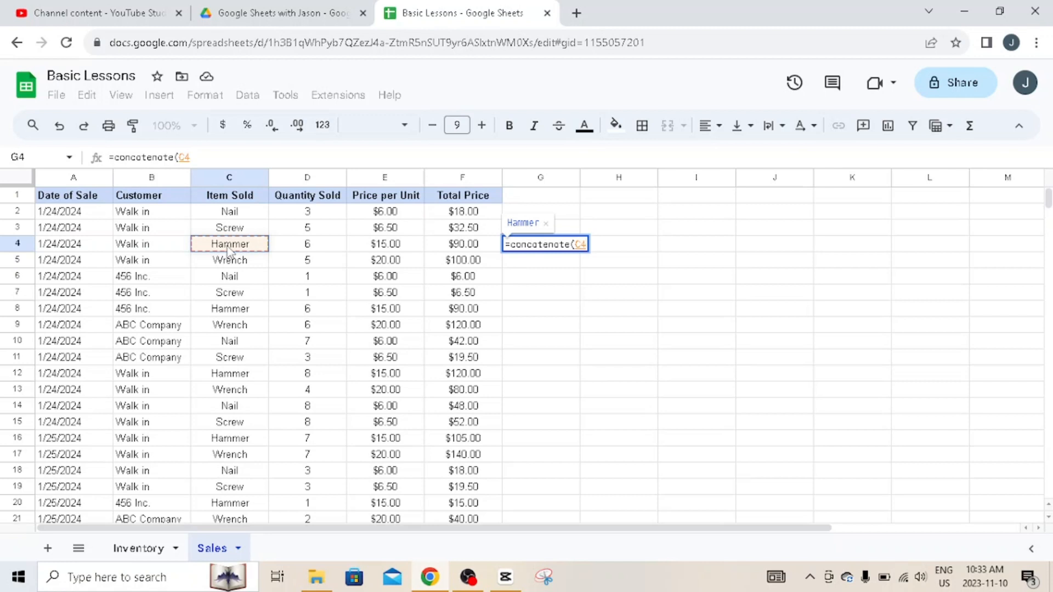
type(",")
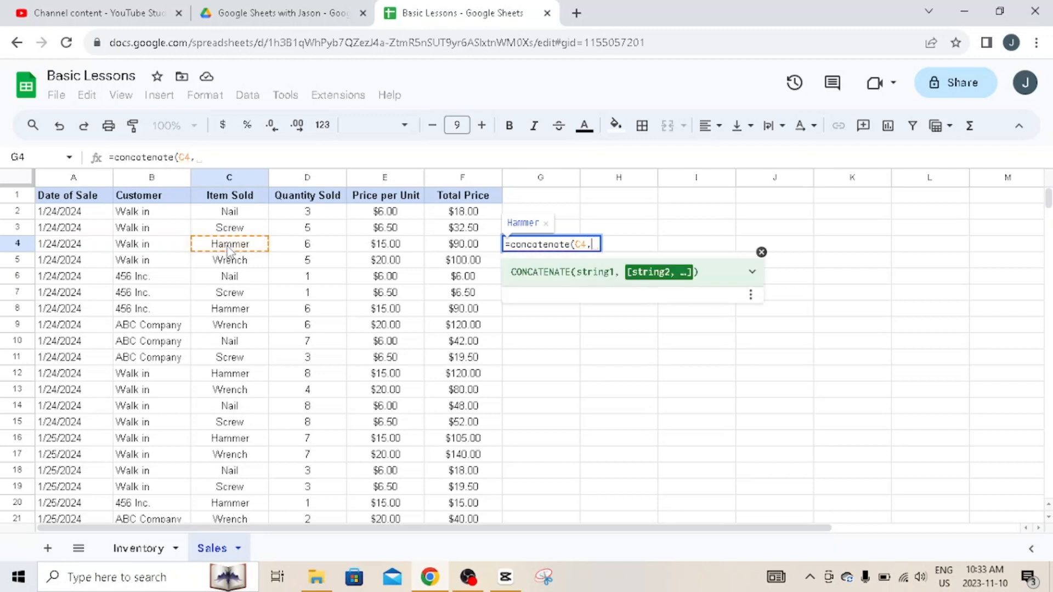
left_click(137, 247)
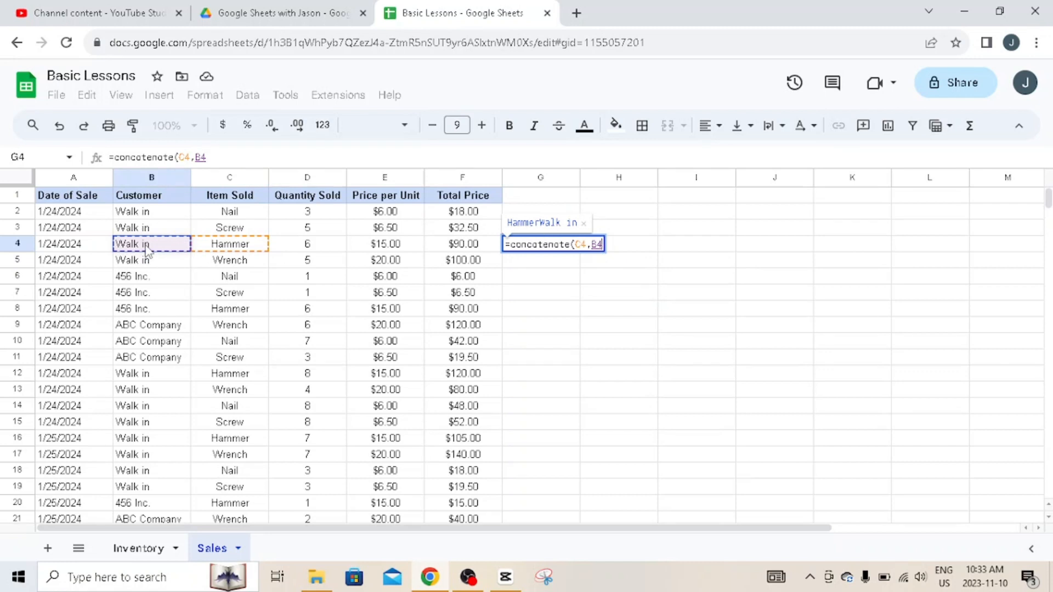
type(",")
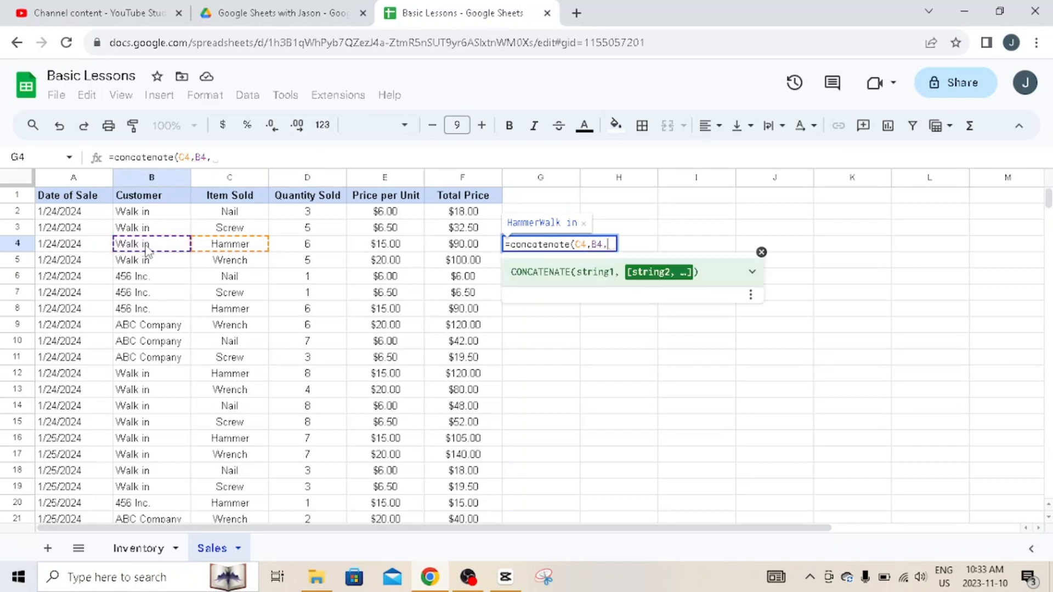
left_click(81, 248)
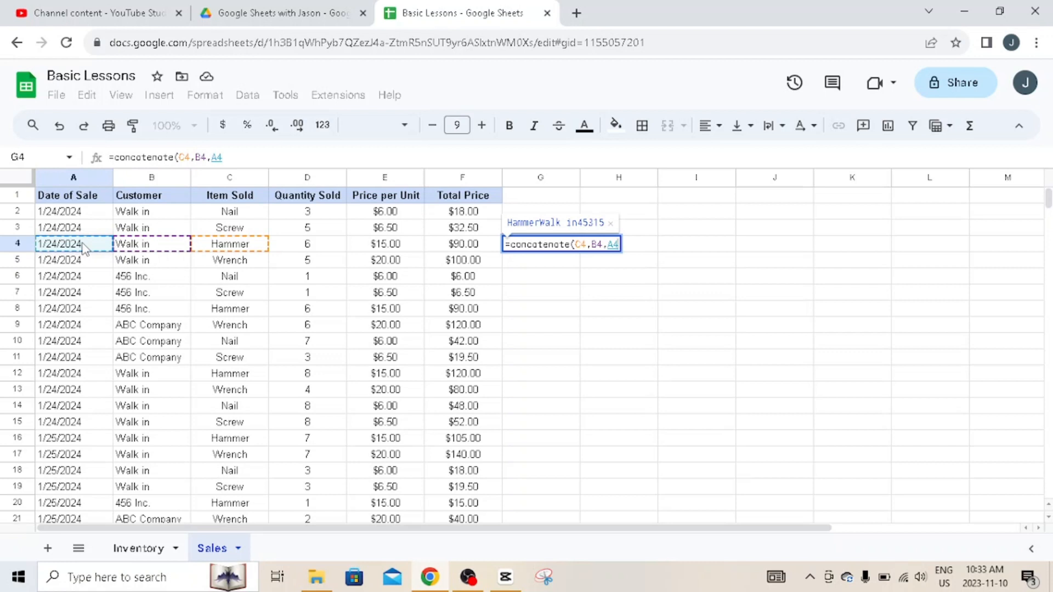
type(")")
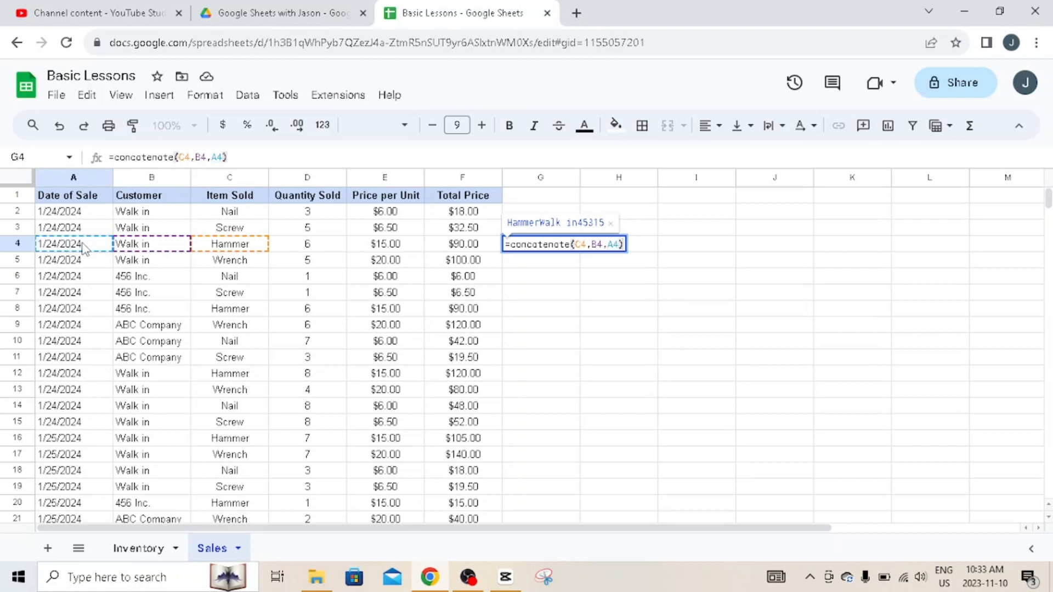
key("Return")
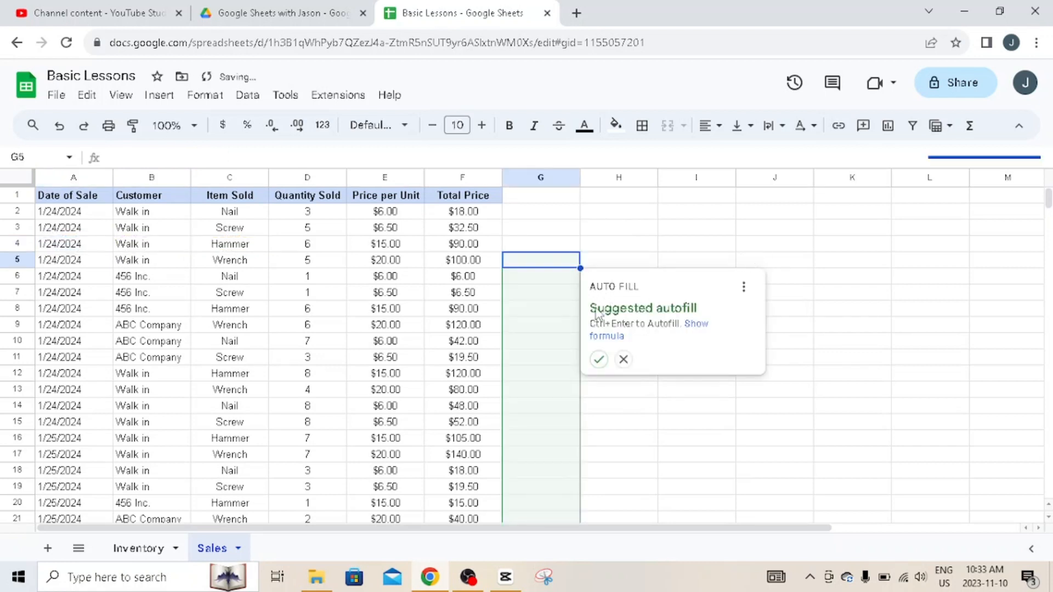
left_click(615, 234)
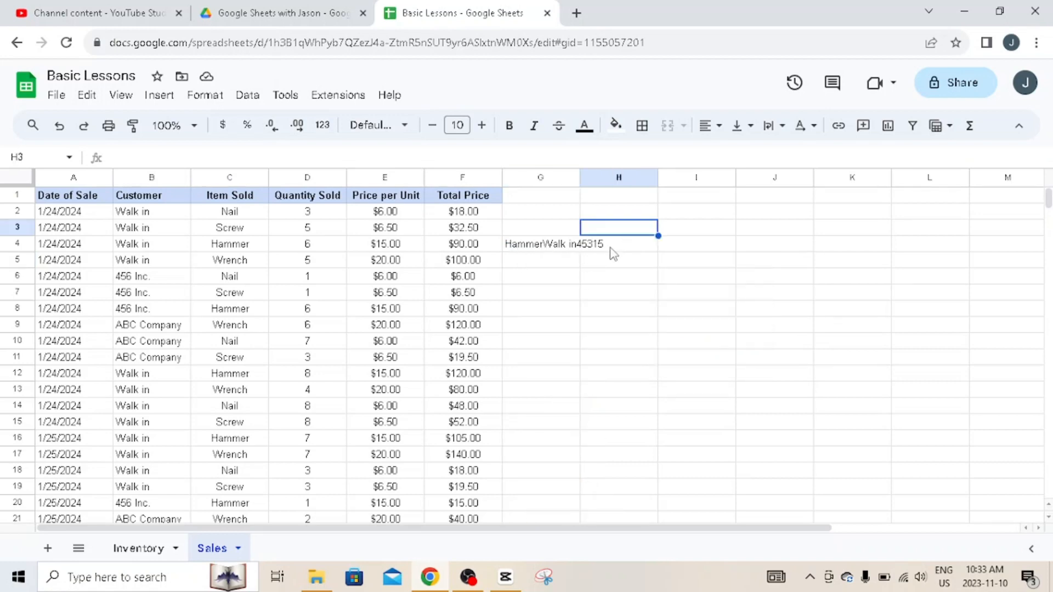
left_click(538, 247)
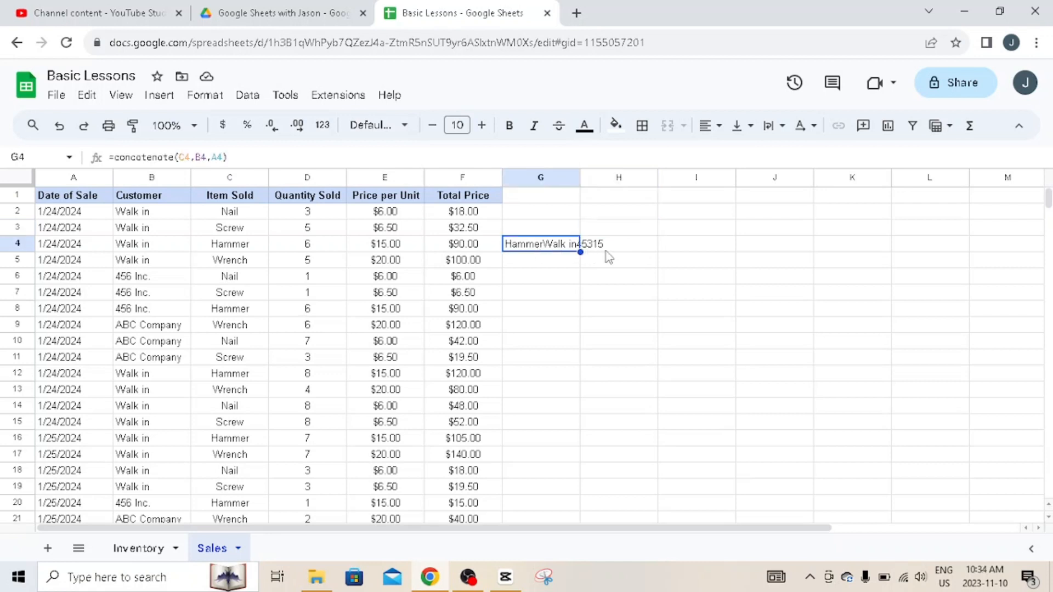
left_click(65, 253)
left_click(567, 248)
left_click(559, 262)
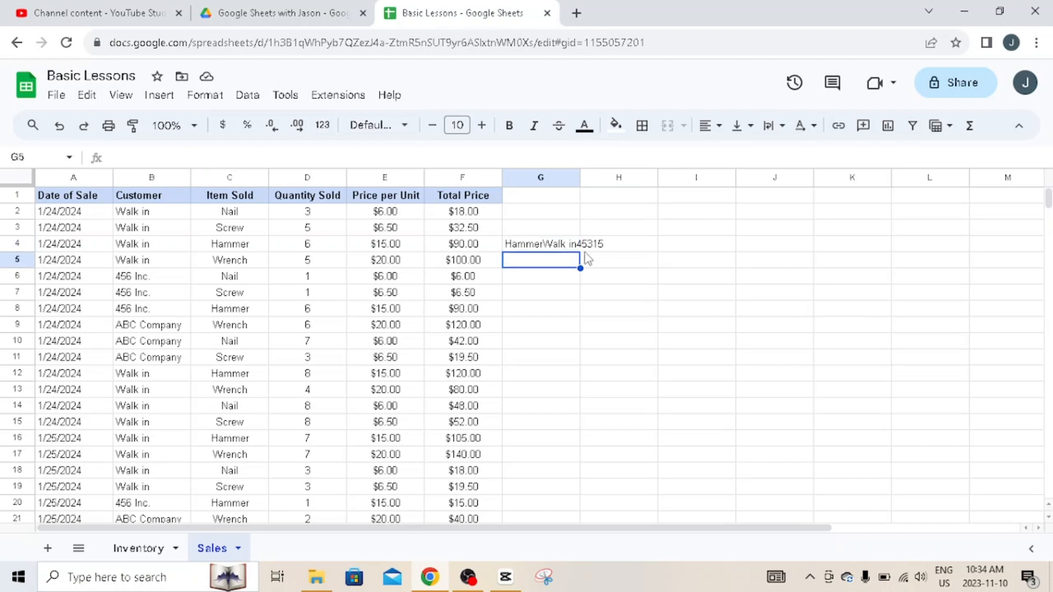
- Fill the concatenate formula from G4 down through G11
left_click(566, 245)
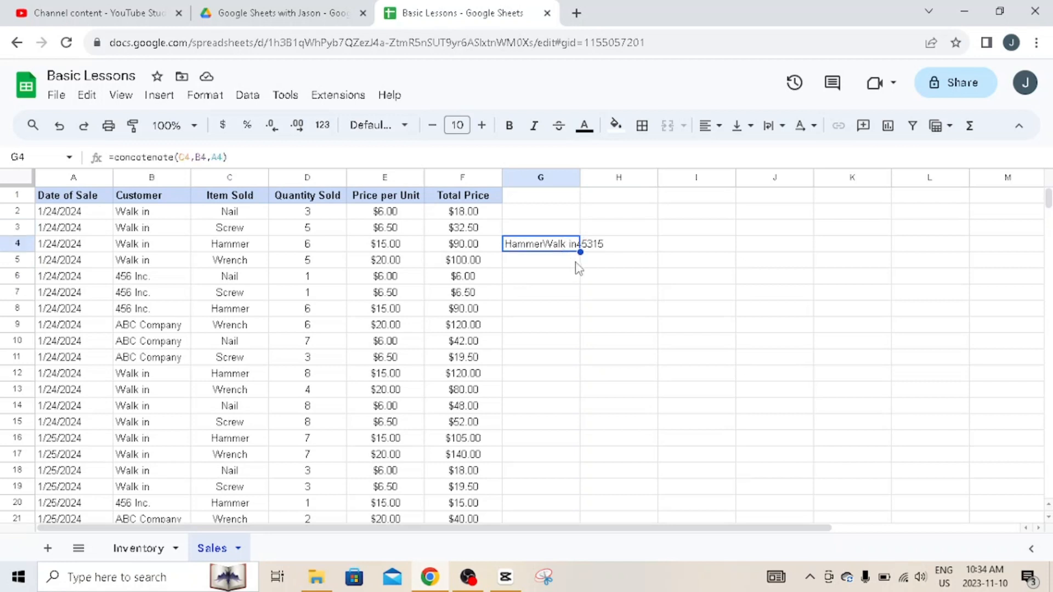
left_click_drag(580, 253, 591, 367)
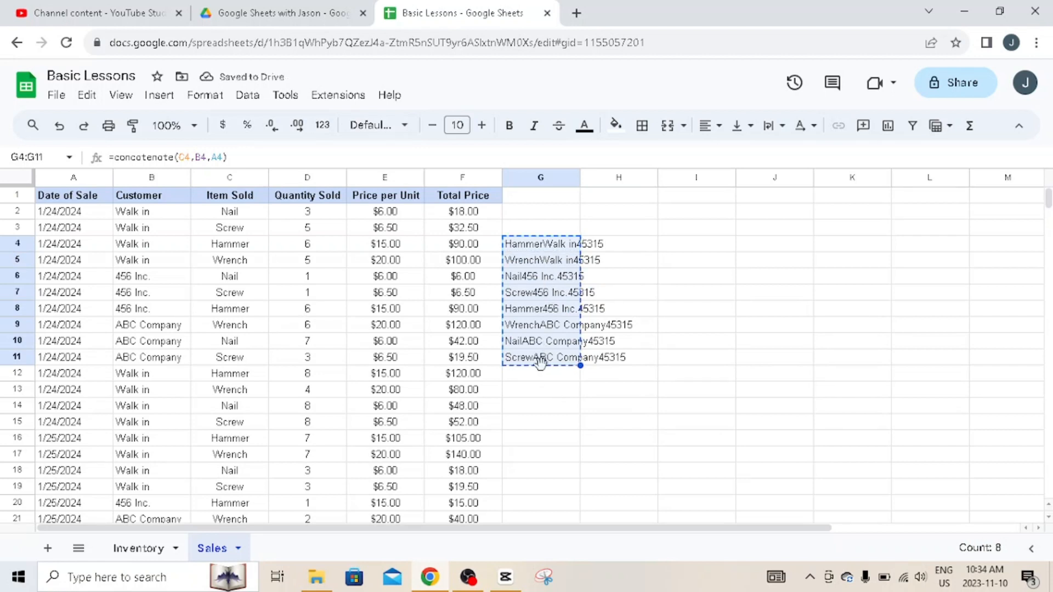
left_click(541, 362)
left_click(540, 374)
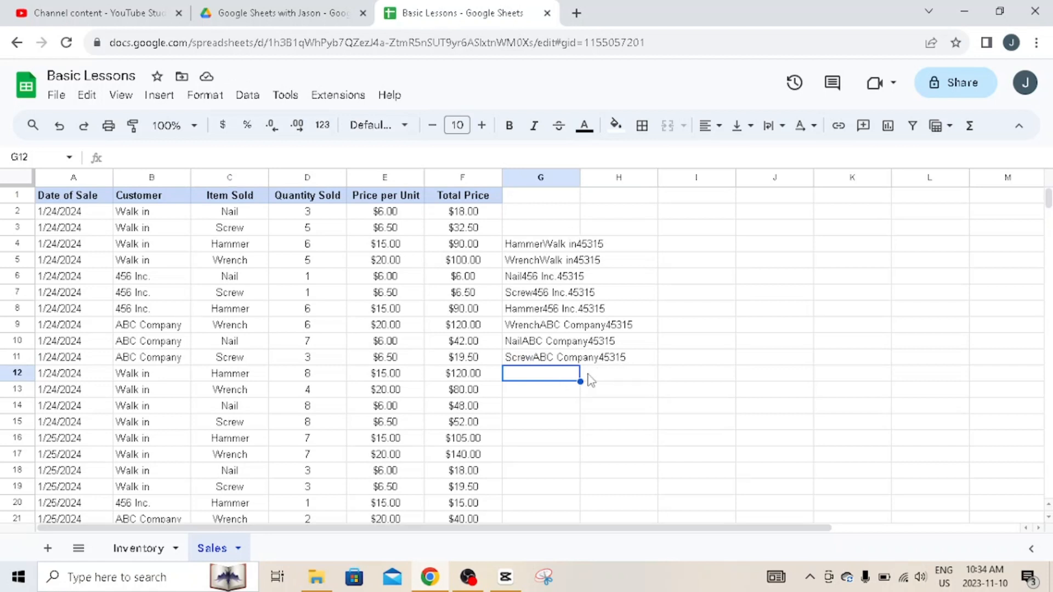
- Add ", " separators between the references in G4 so the formula reads =concatenate(C4,", ",B4,", ",A4)
left_click(545, 248)
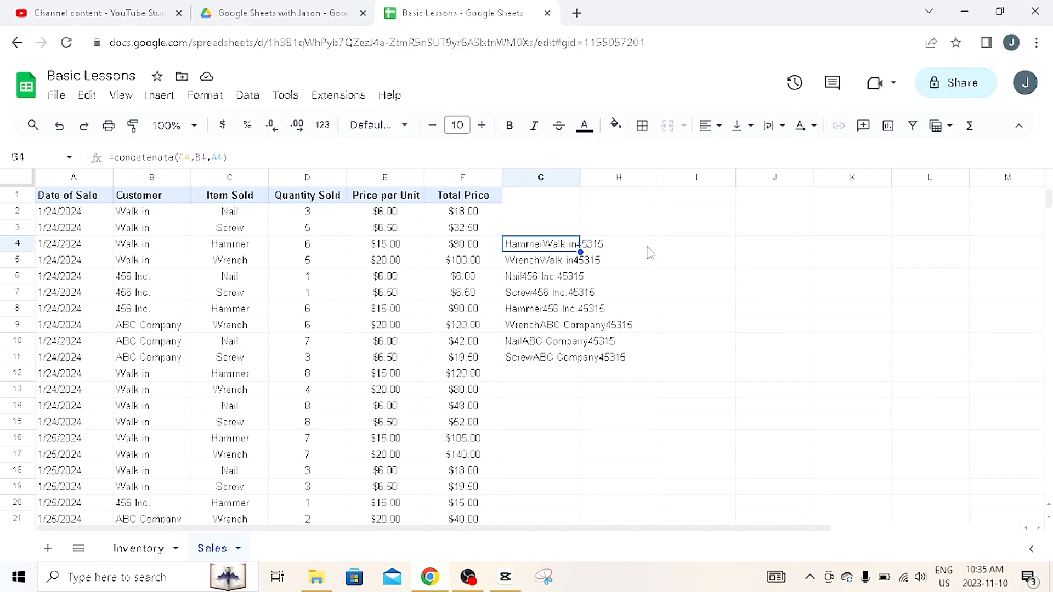
left_click(220, 151)
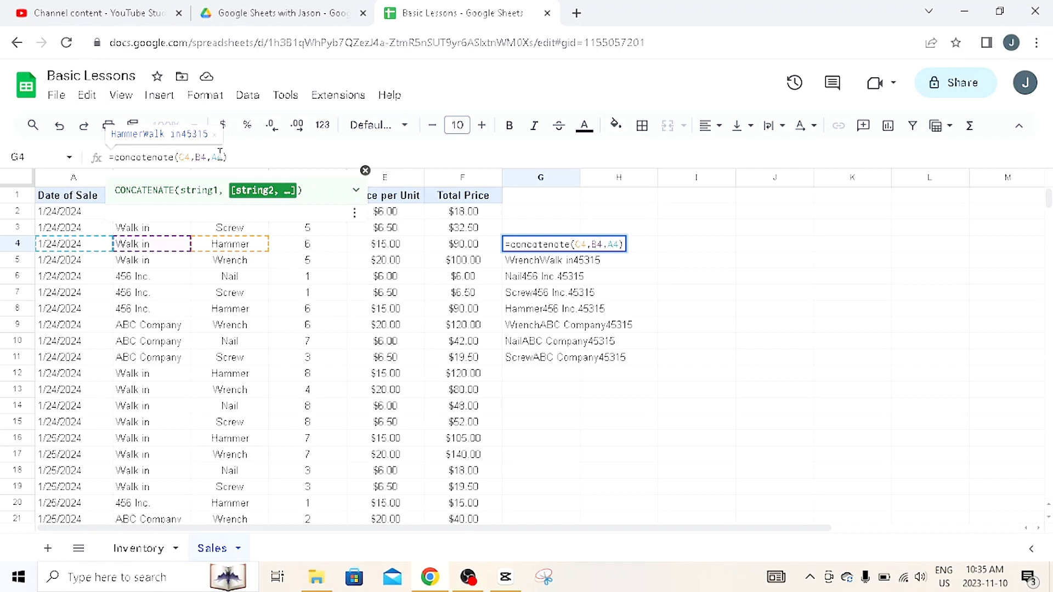
type("\"")
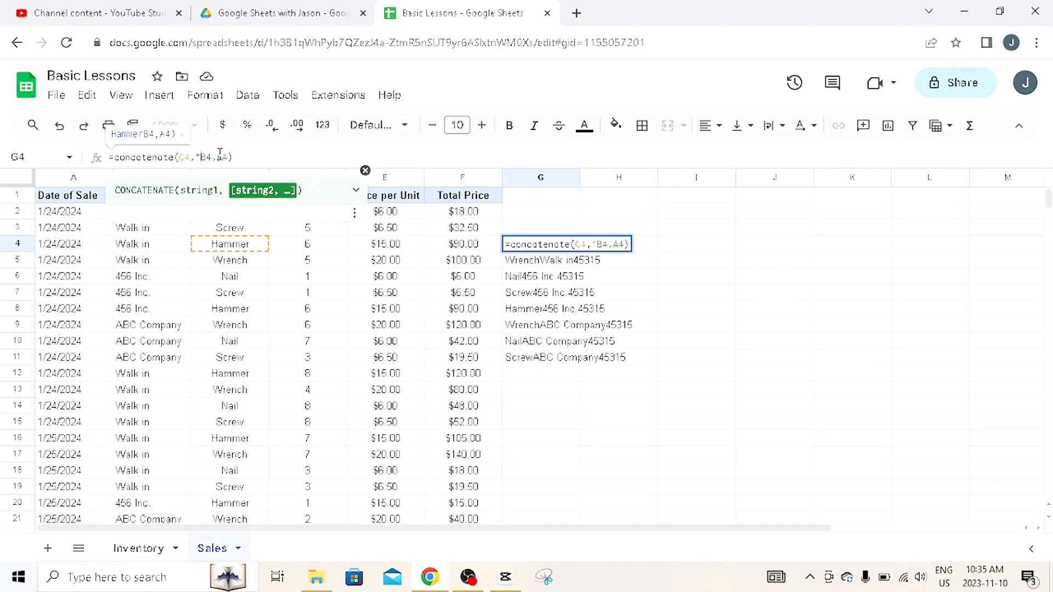
type(", \"")
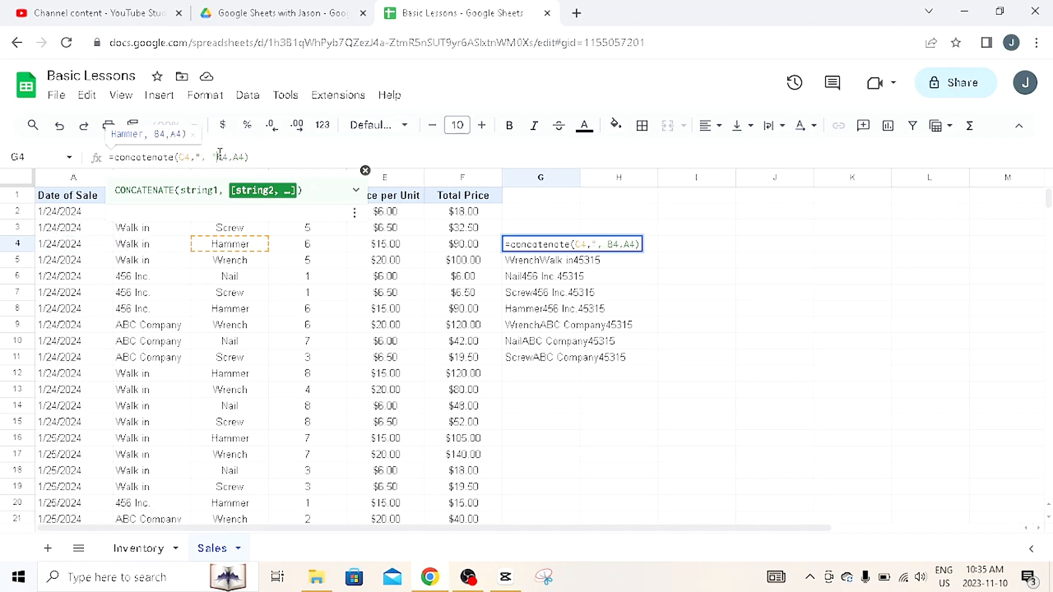
type(",")
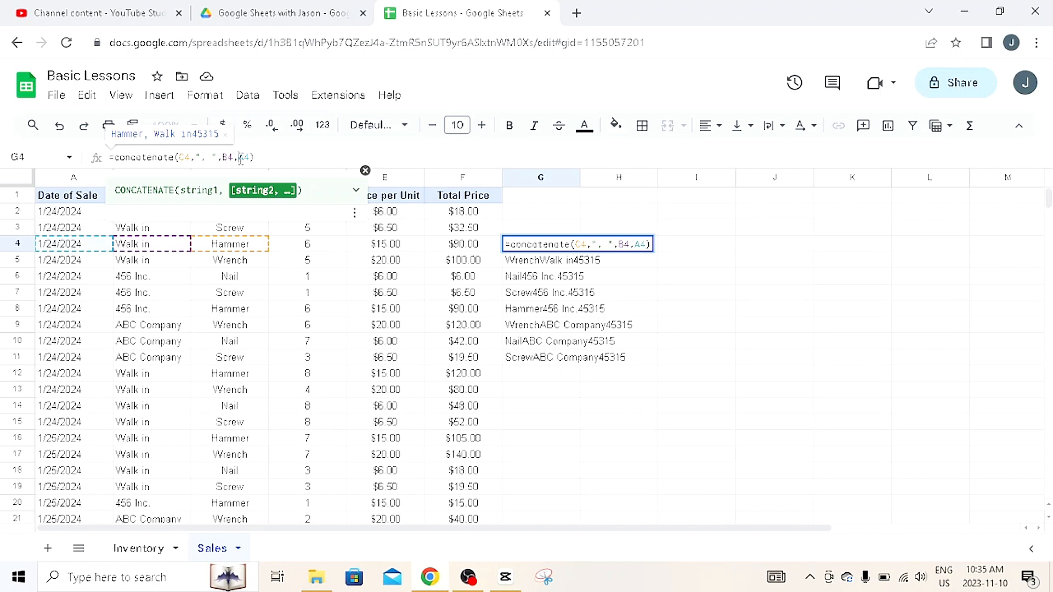
type("\", ")
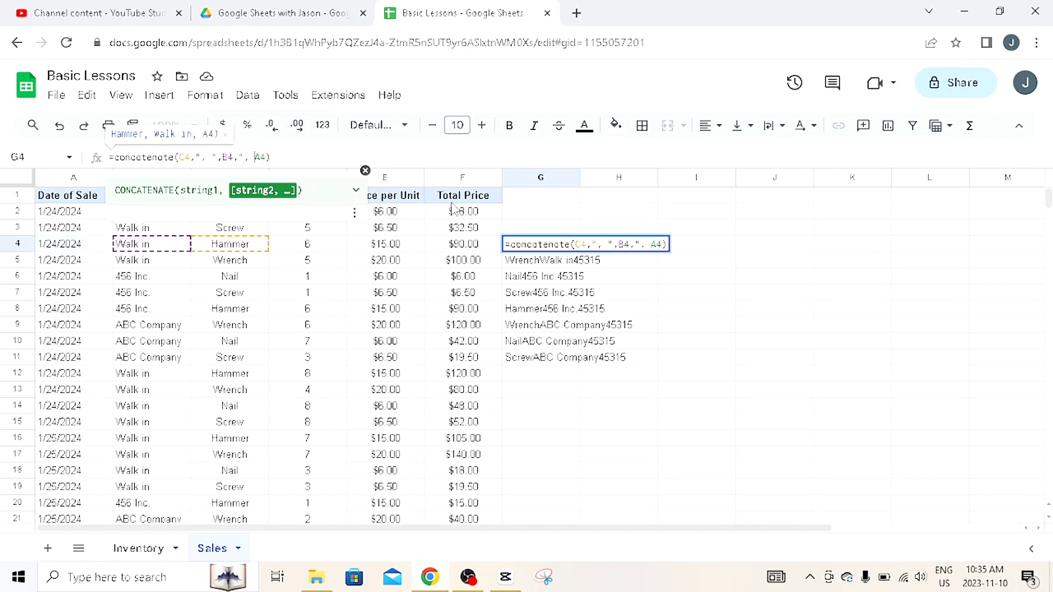
type("\"")
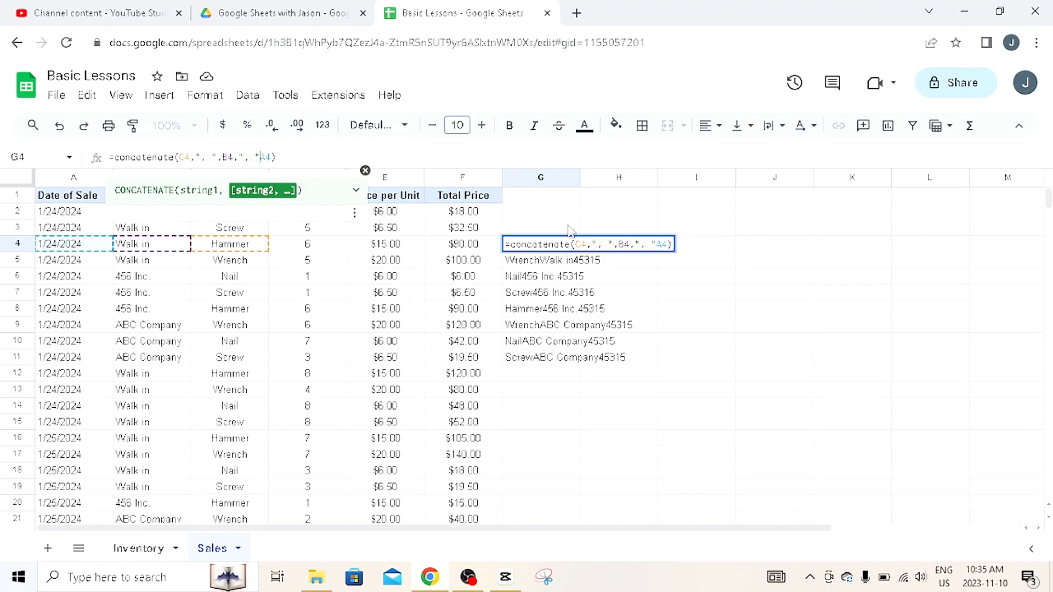
type(",")
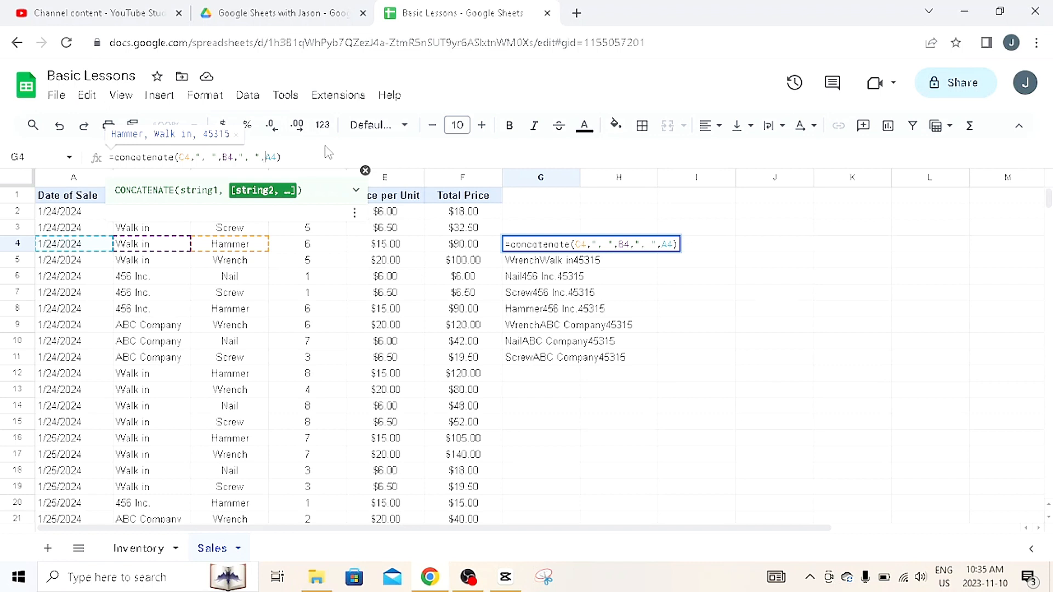
key("Return")
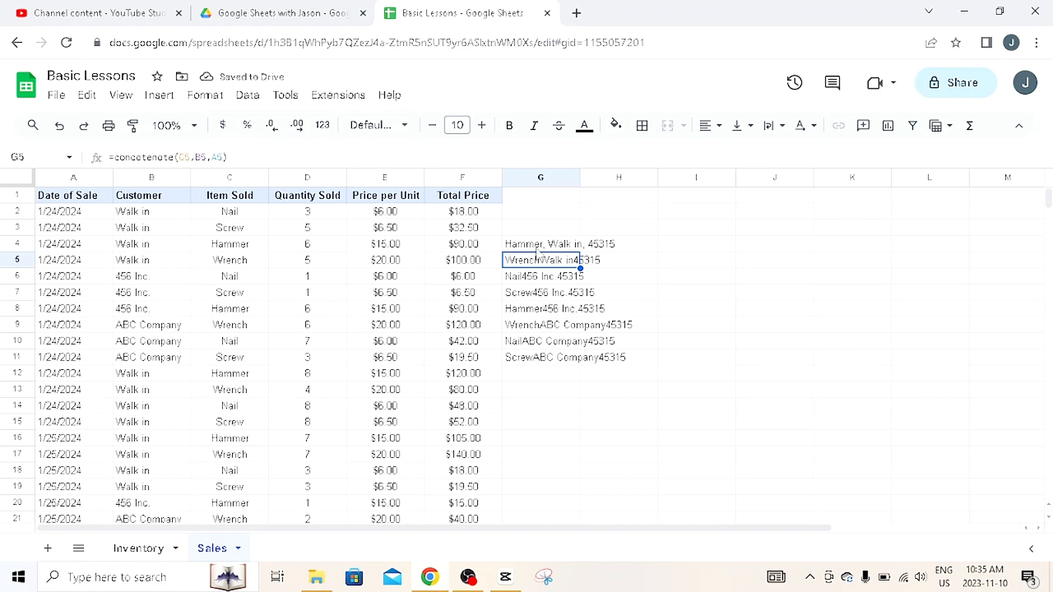
- Set the sheet's zoom level to 150%
left_click(539, 246)
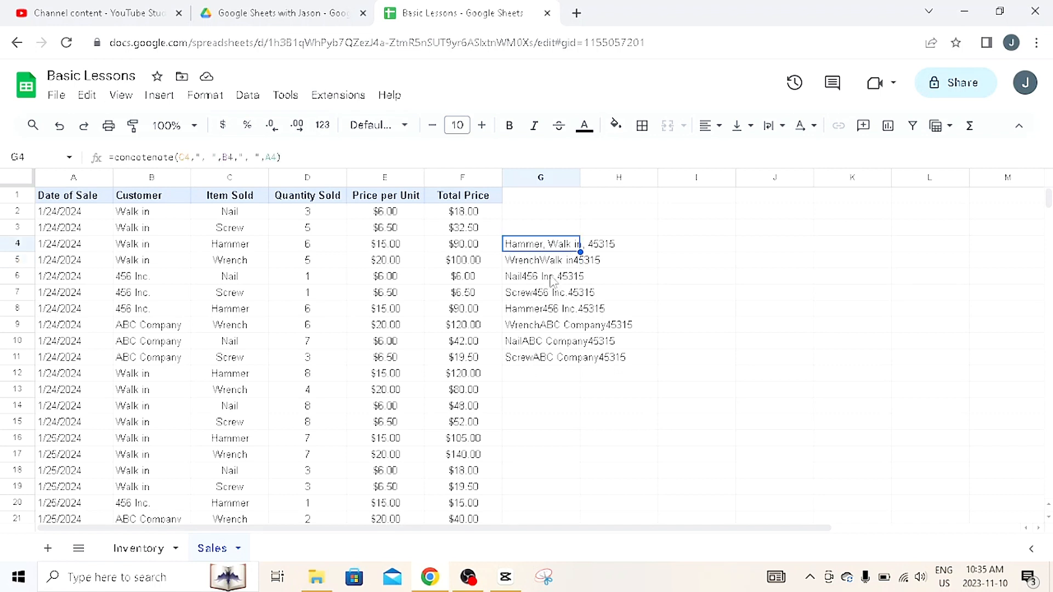
left_click(551, 261)
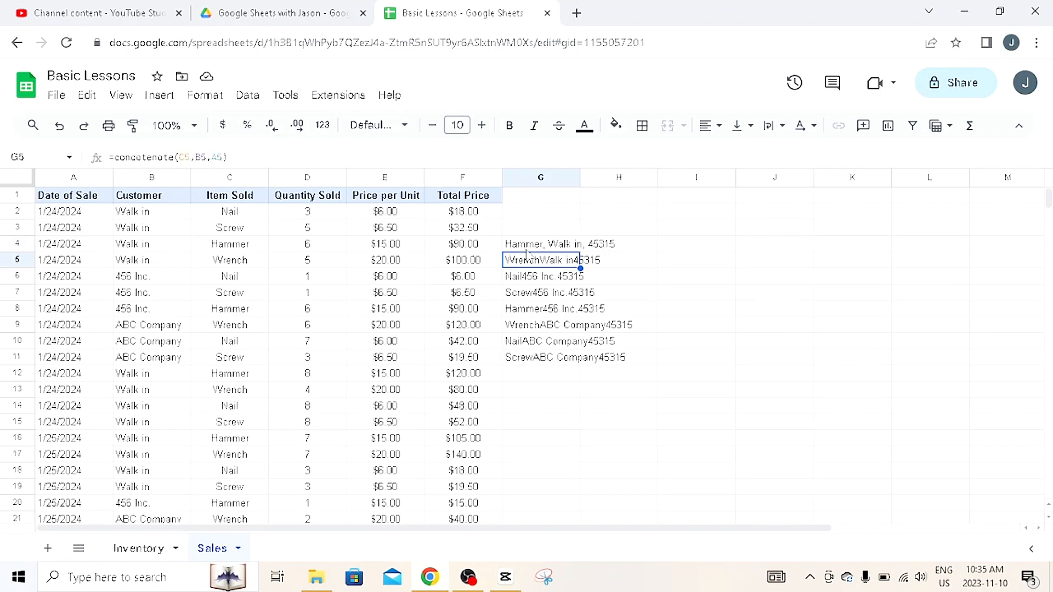
left_click(193, 128)
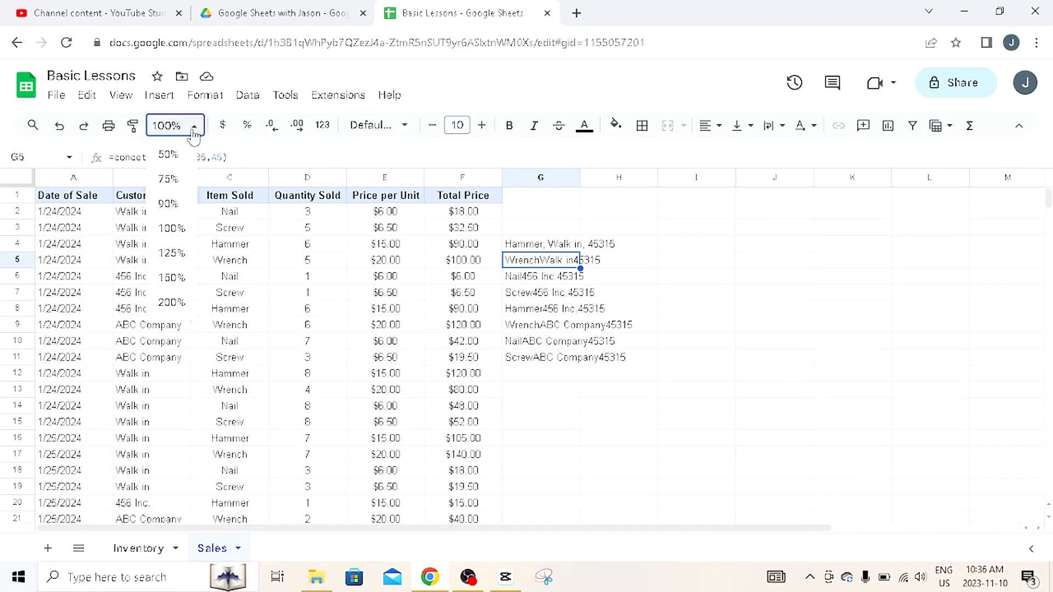
left_click(172, 278)
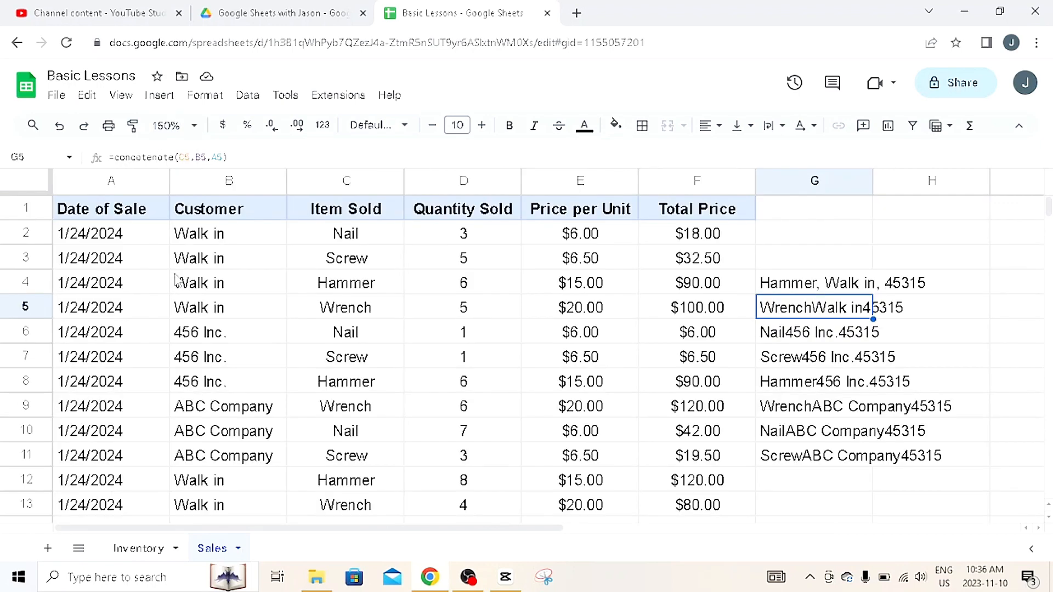
- Replace the last comma separator in G4 with text so the formula reads =concatenate(C4,", ",B4,"Great Customer ",A4)
left_click(796, 293)
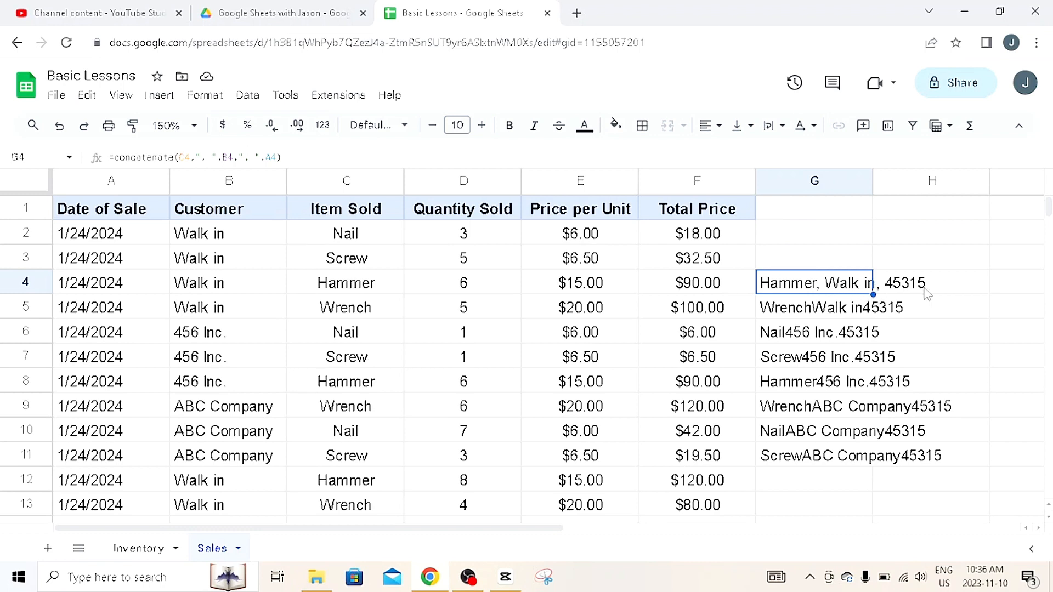
left_click(245, 159)
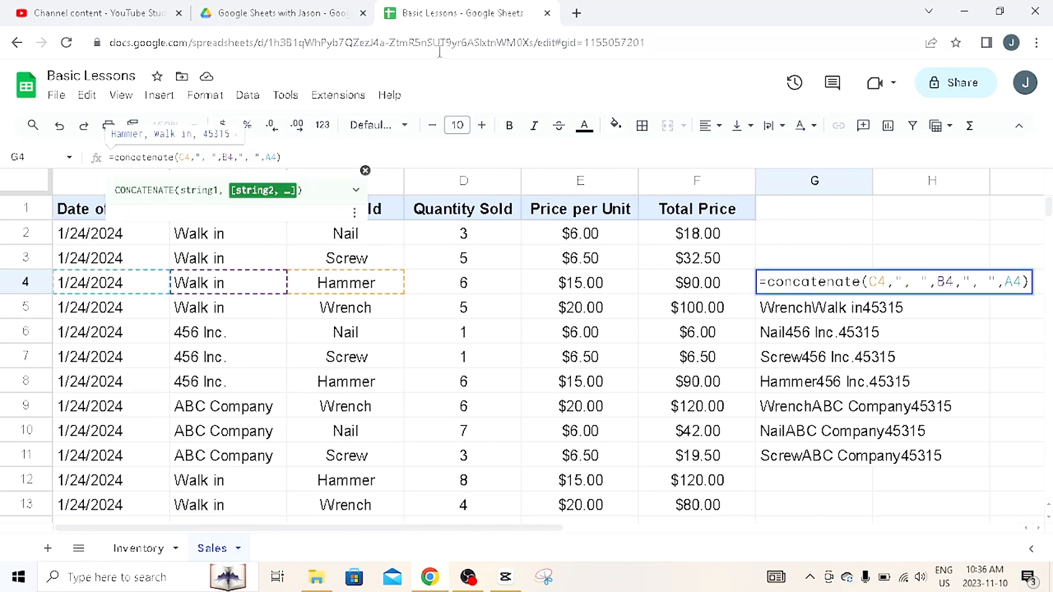
key("BackSpace")
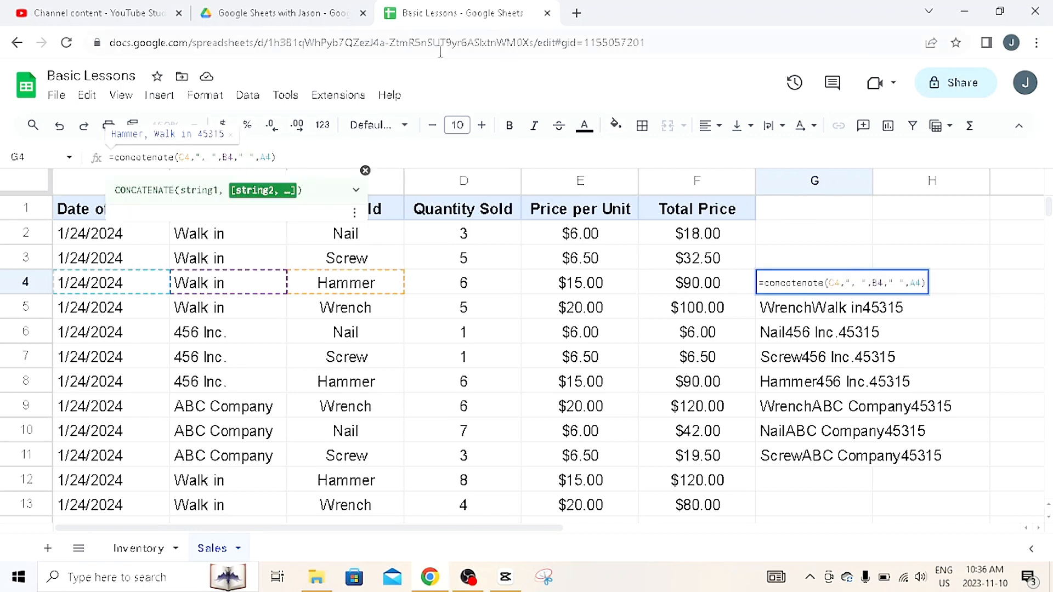
type("Great Cu")
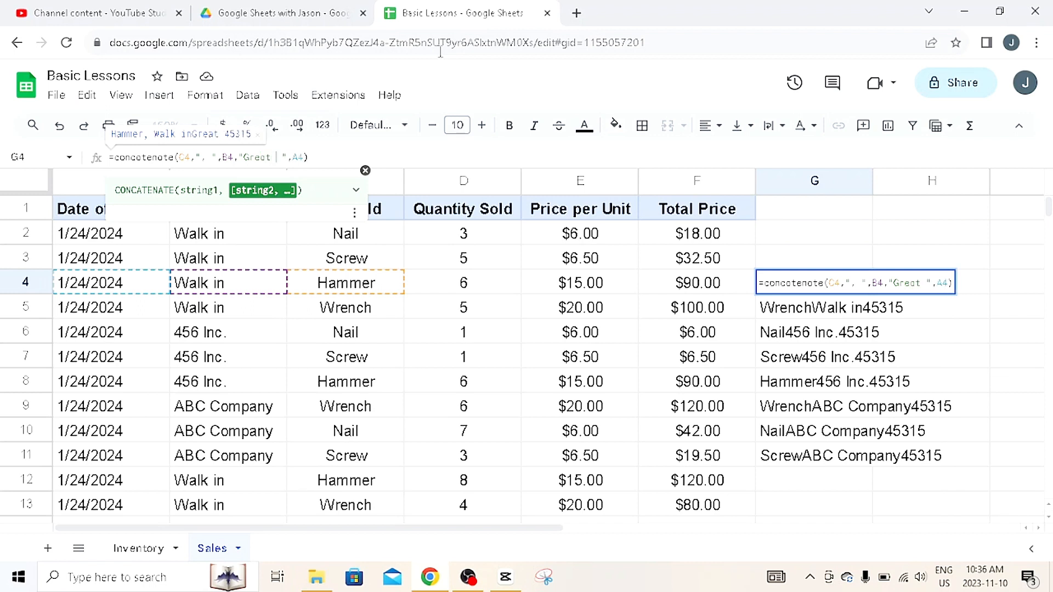
type("stomer")
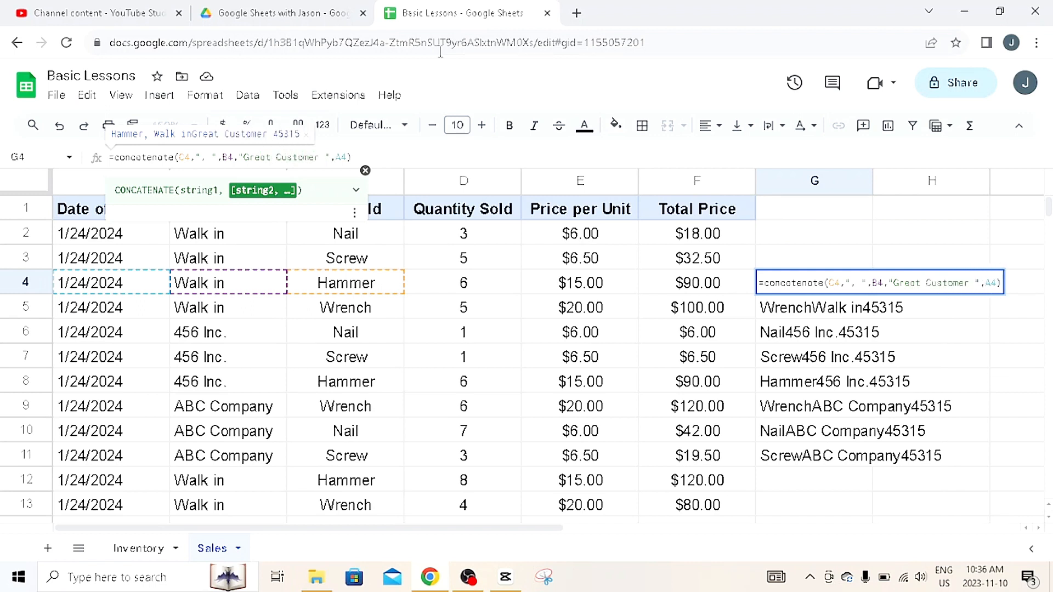
key("Return")
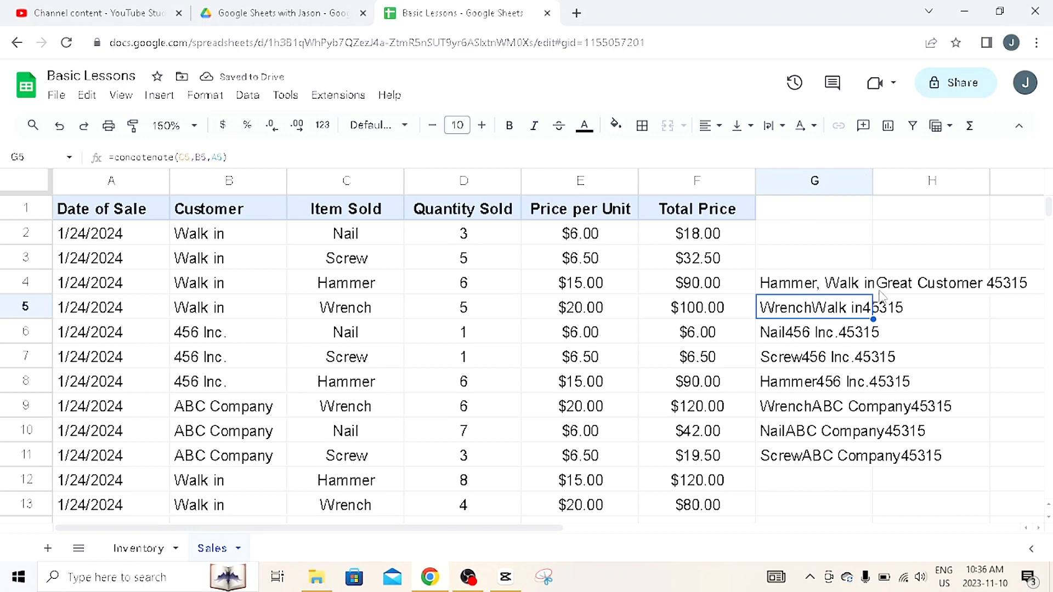
- Add commas around the Great Customer text in G4 so the formula reads =concatenate(C4,", ",B4,", Great Customer, ",A4)
left_click(839, 291)
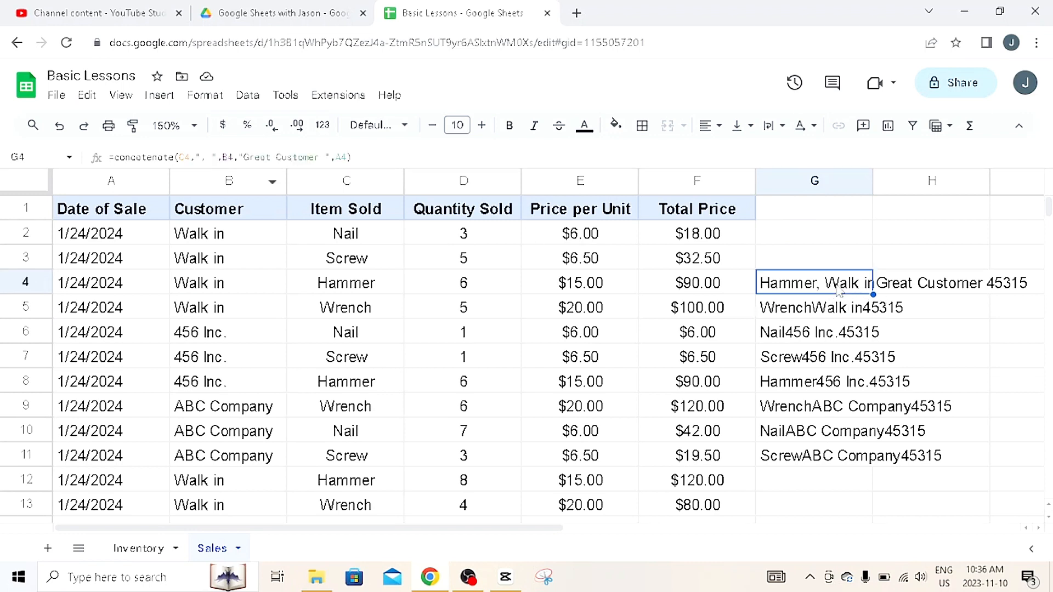
left_click(242, 158)
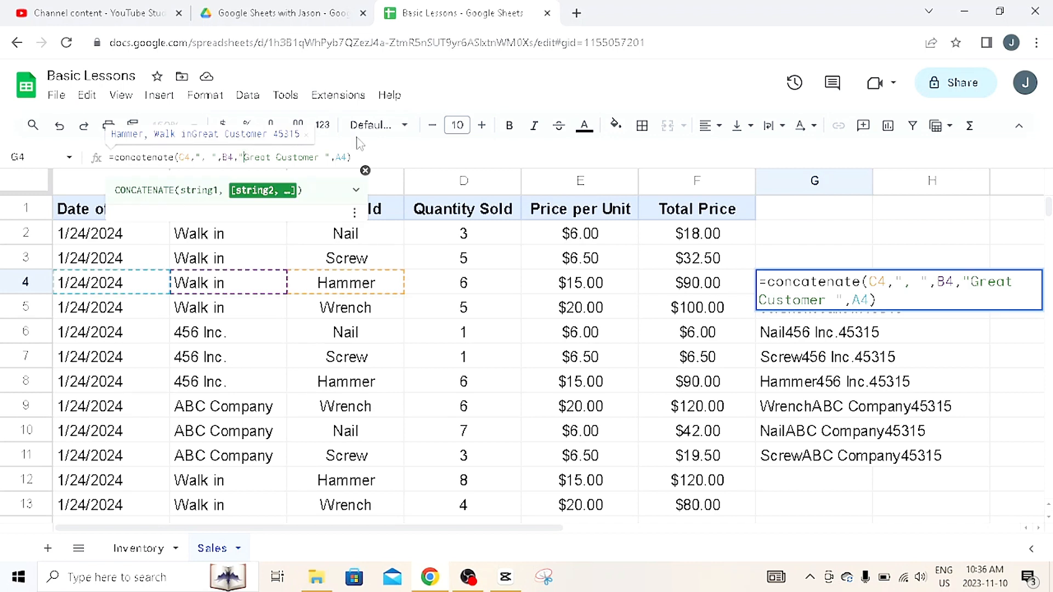
type(",")
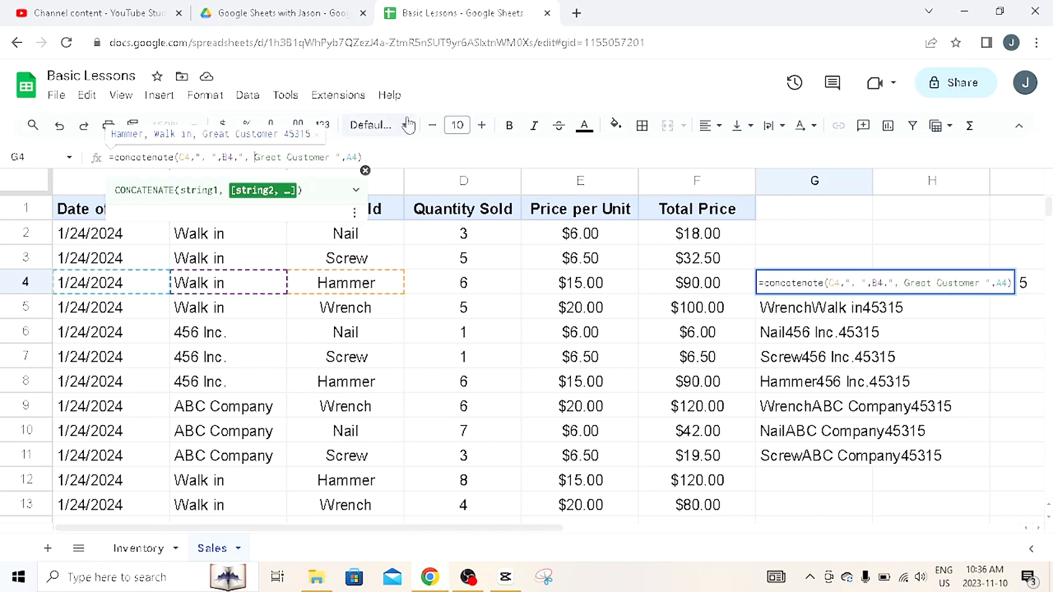
left_click(330, 157)
type(",")
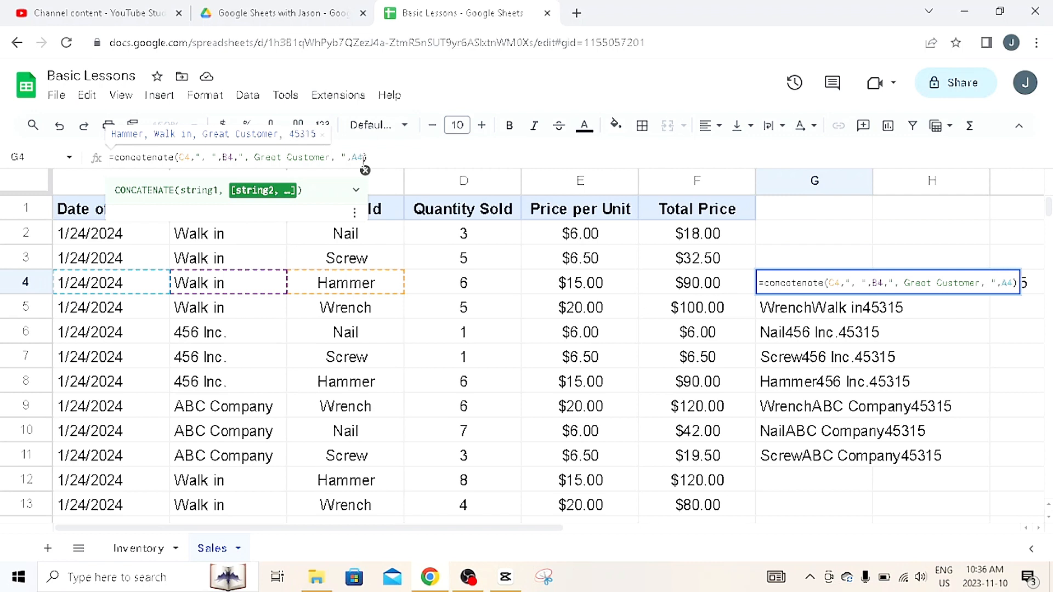
key("Return")
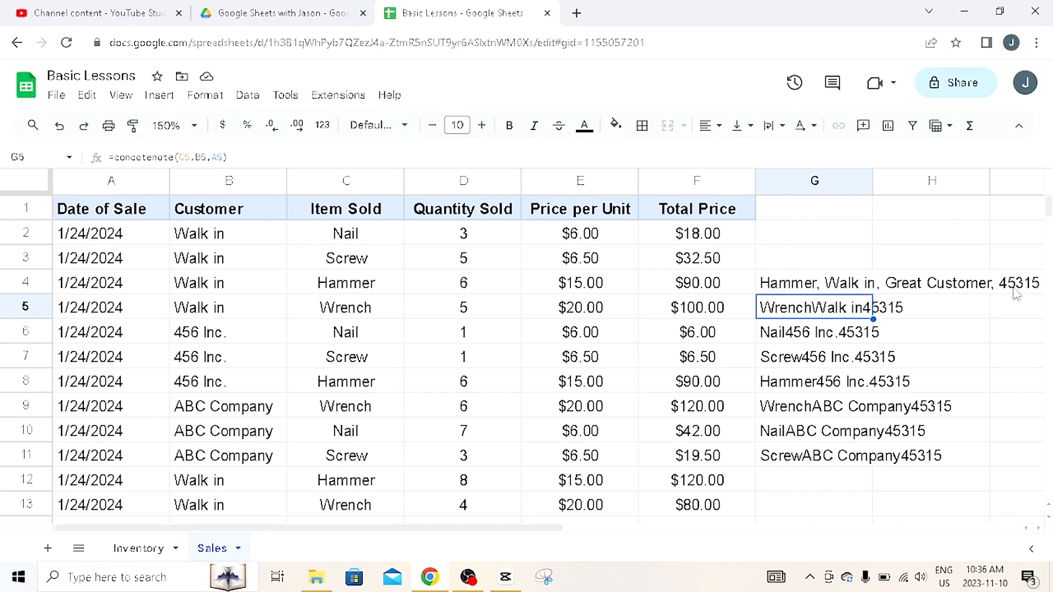
left_click(781, 289)
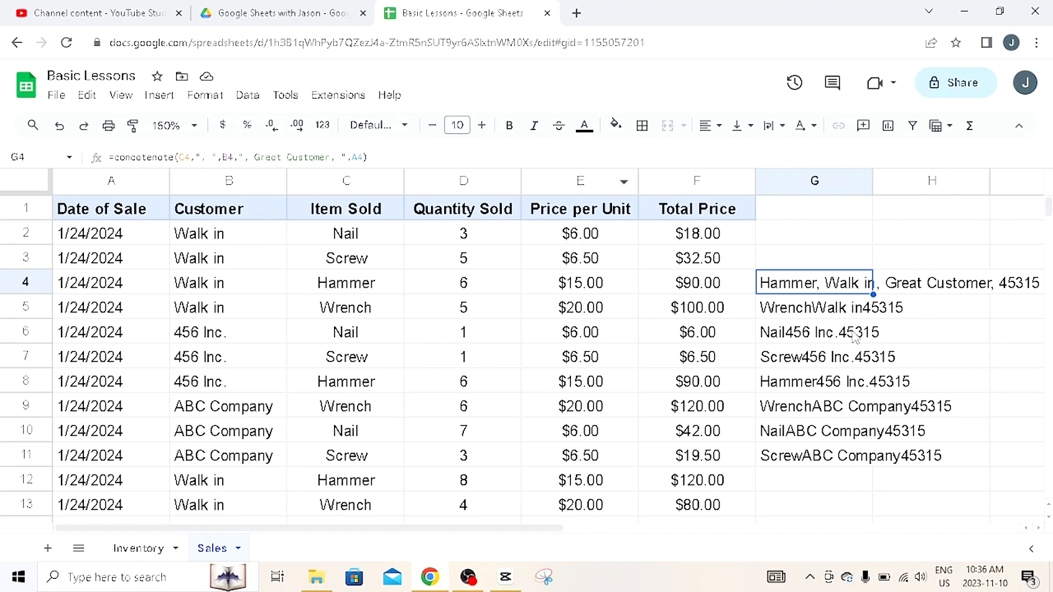
- Enter =(C2&B2&A2) in cell G2 to join the item, customer and date with ampersands
left_click(810, 236)
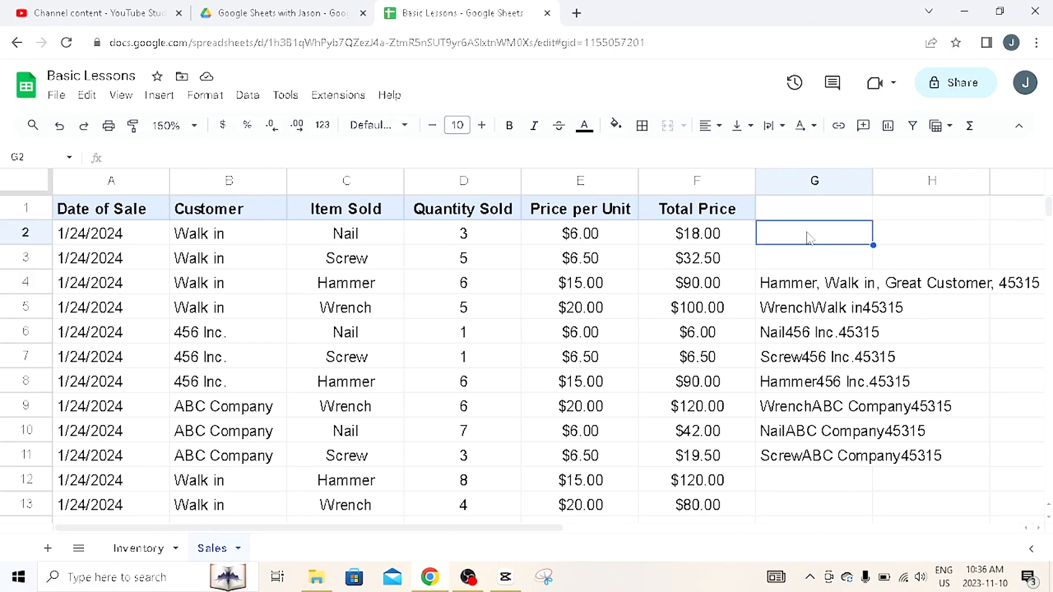
type("=(")
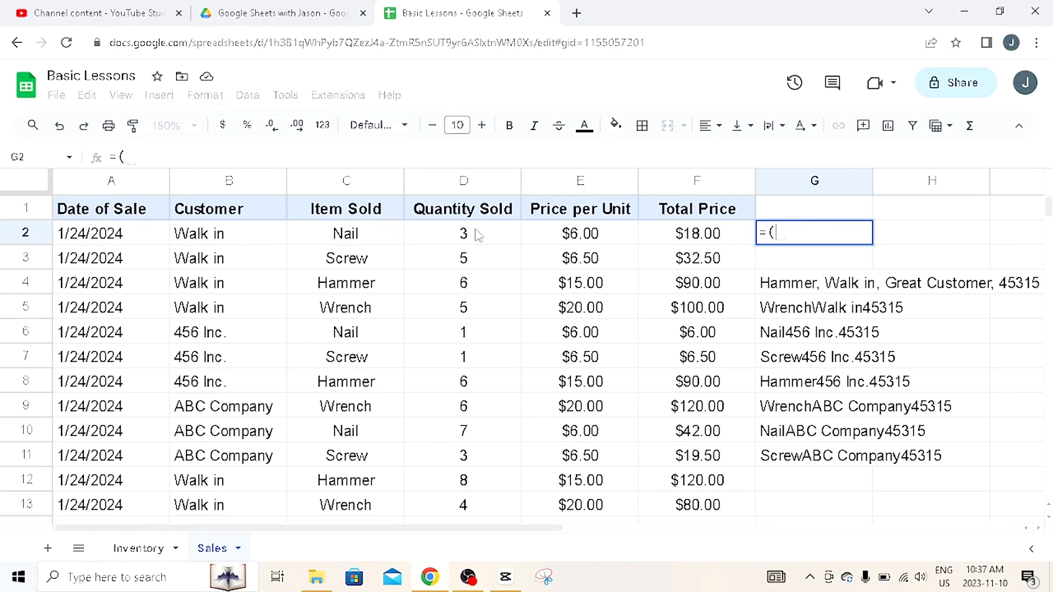
left_click(360, 235)
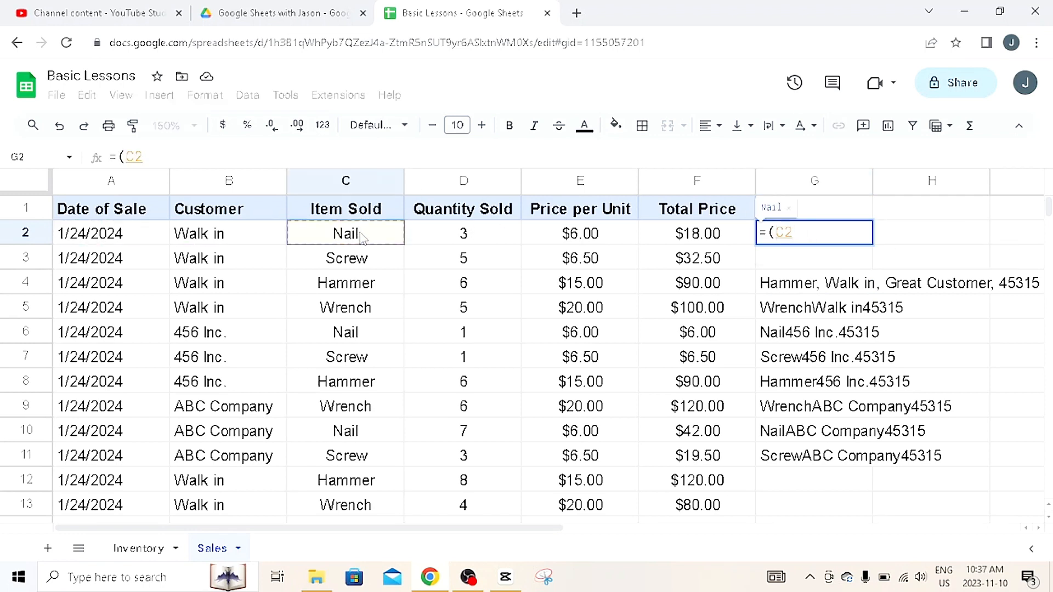
type("&")
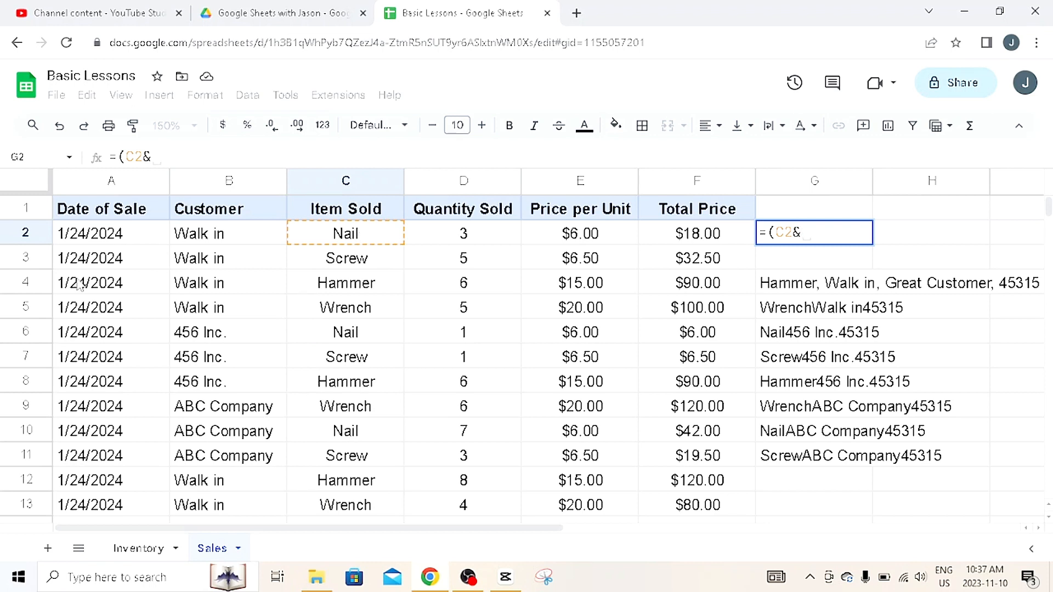
left_click(246, 241)
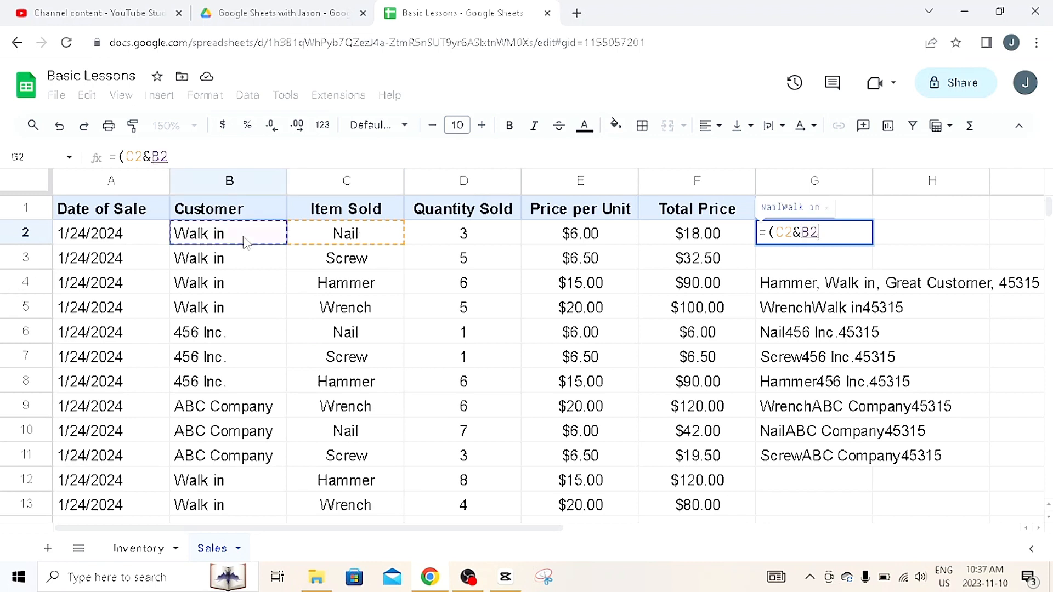
type("&")
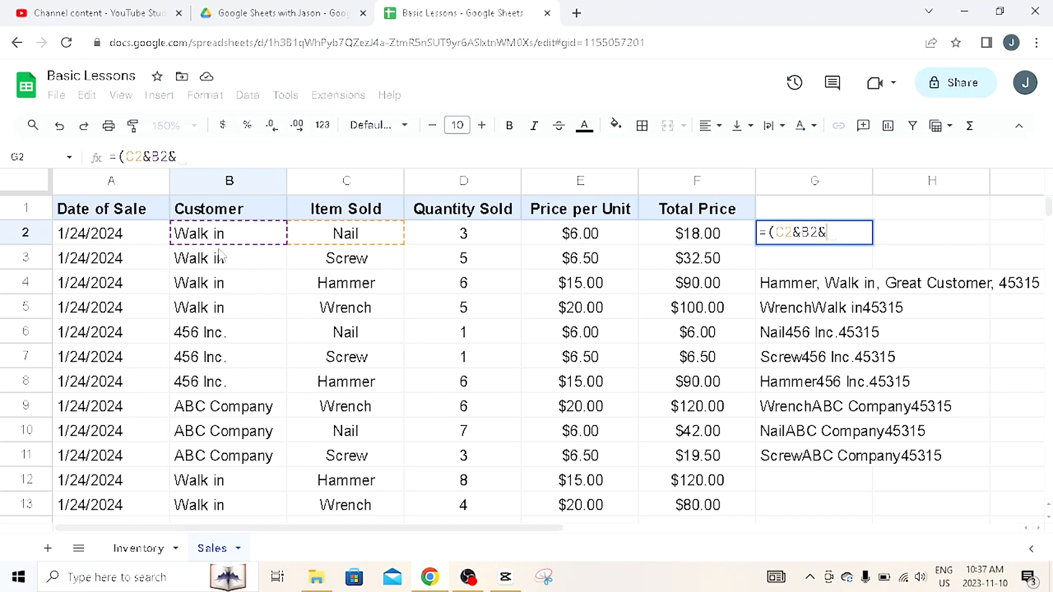
left_click(119, 237)
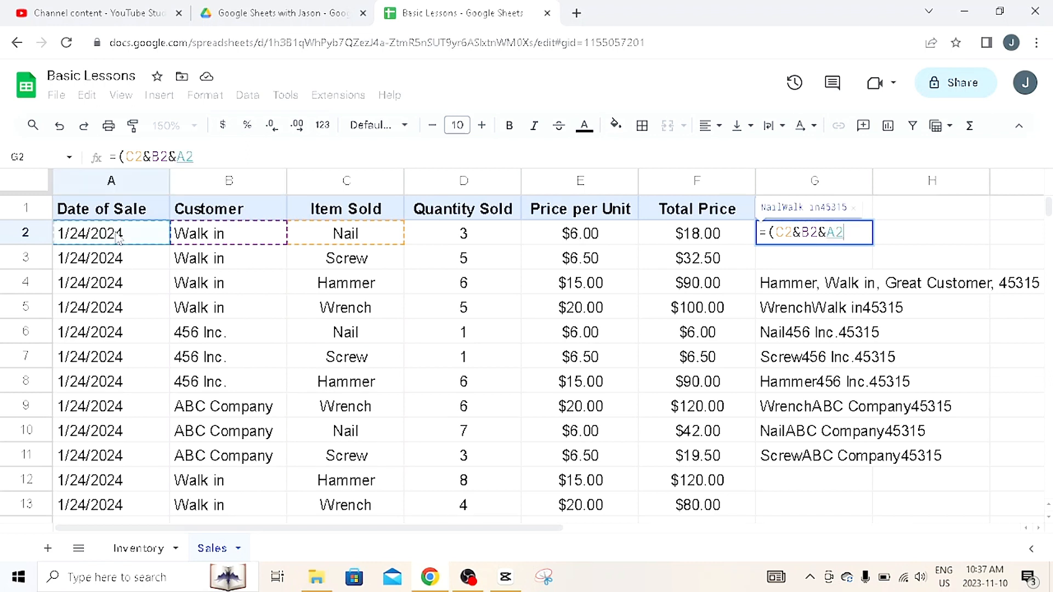
type(")")
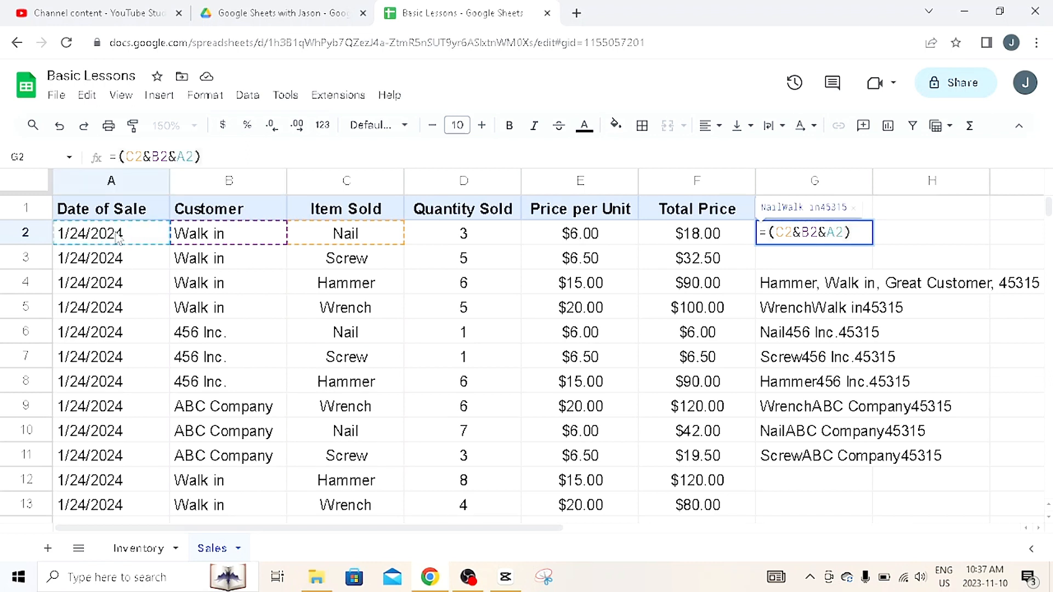
key("Return")
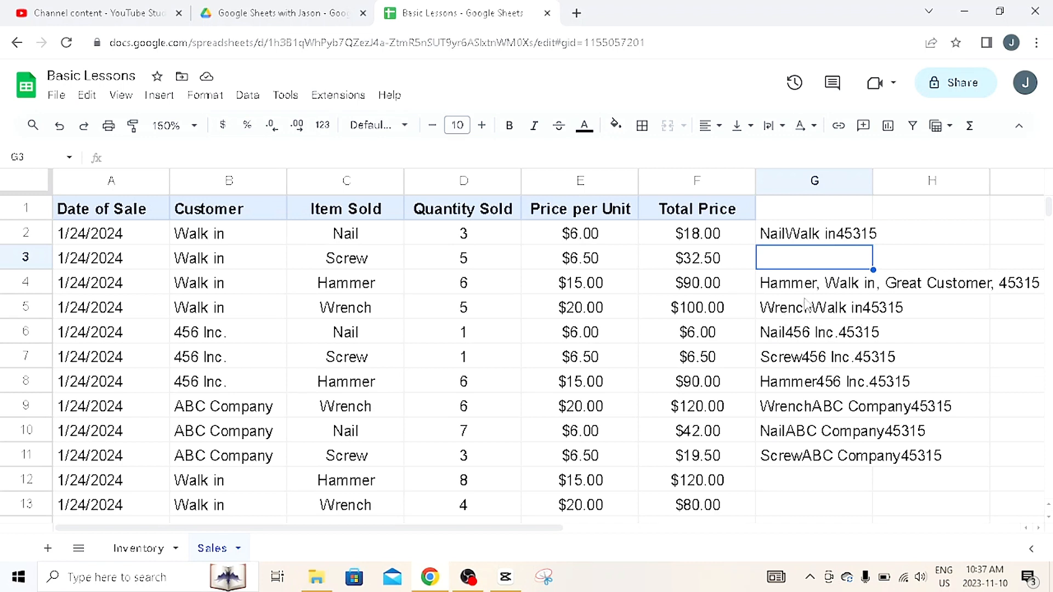
- Insert a comma-and-space separator between item and customer in G2 so the formula reads =(C2&", "&B2&A2)
left_click(801, 241)
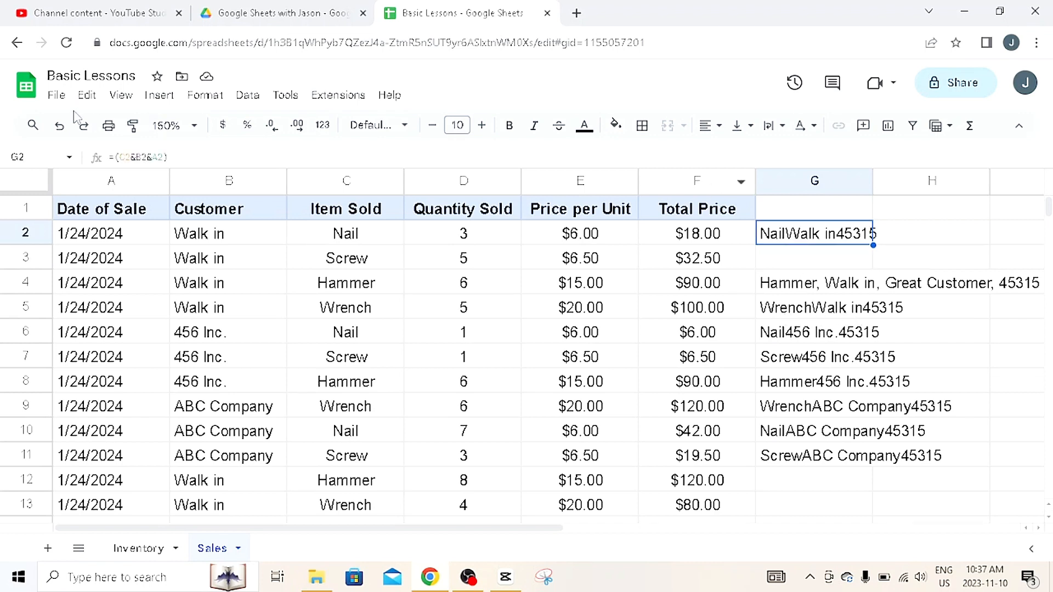
left_click(135, 158)
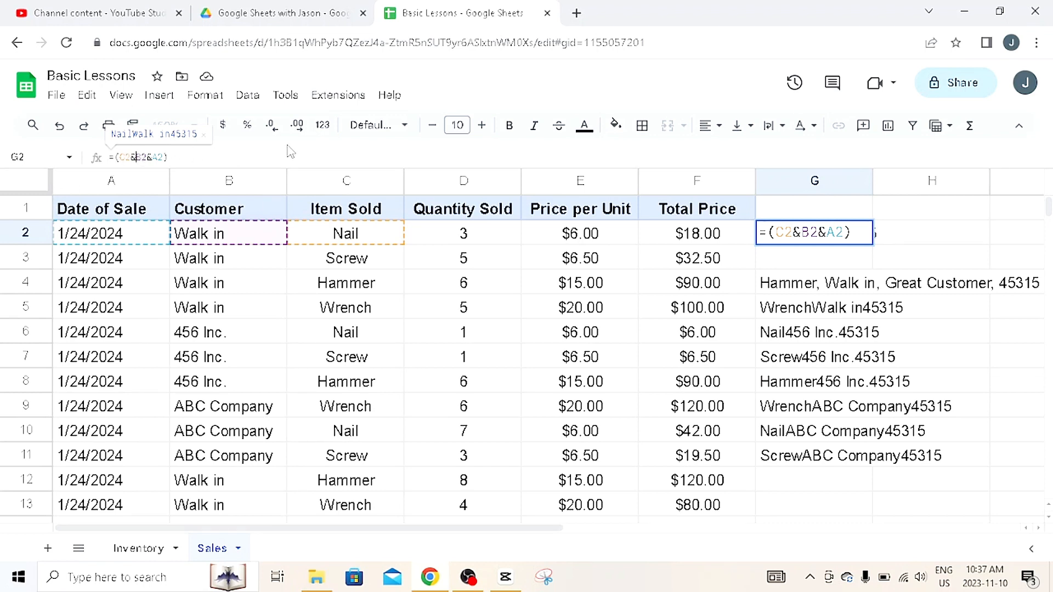
type("\"")
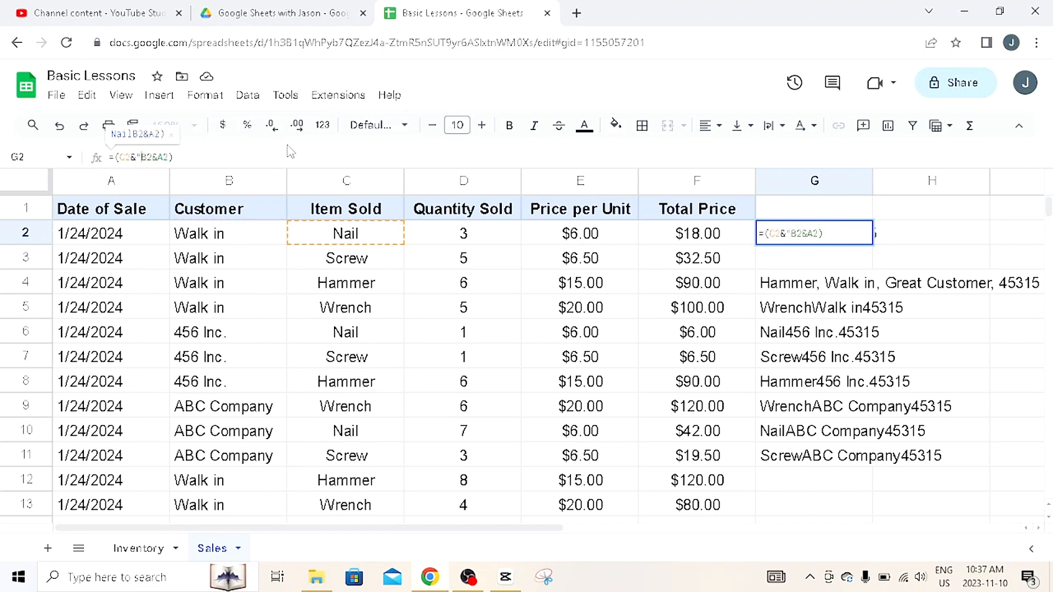
type(", \"")
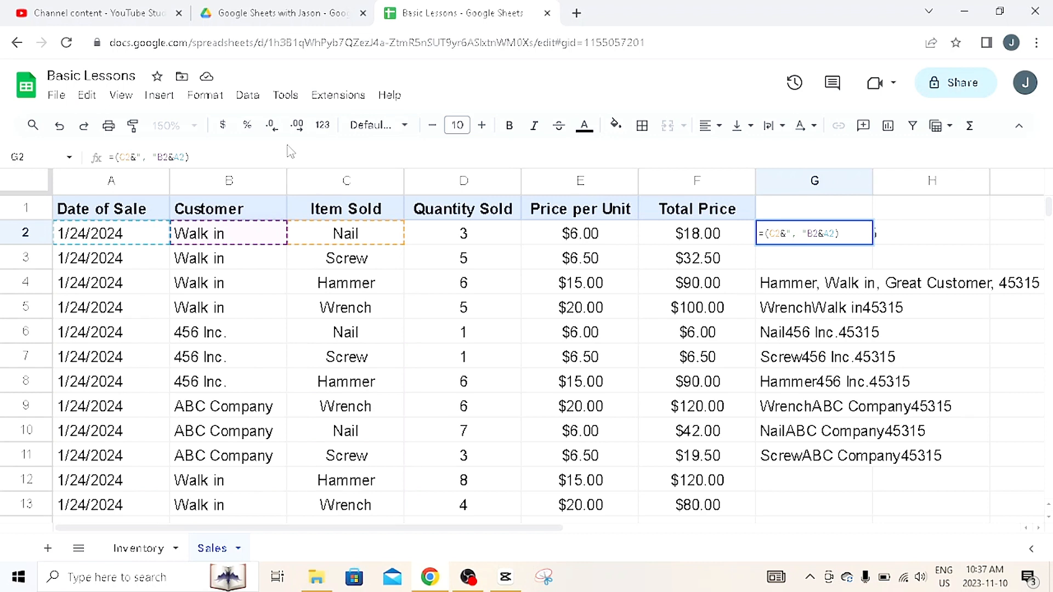
type("&")
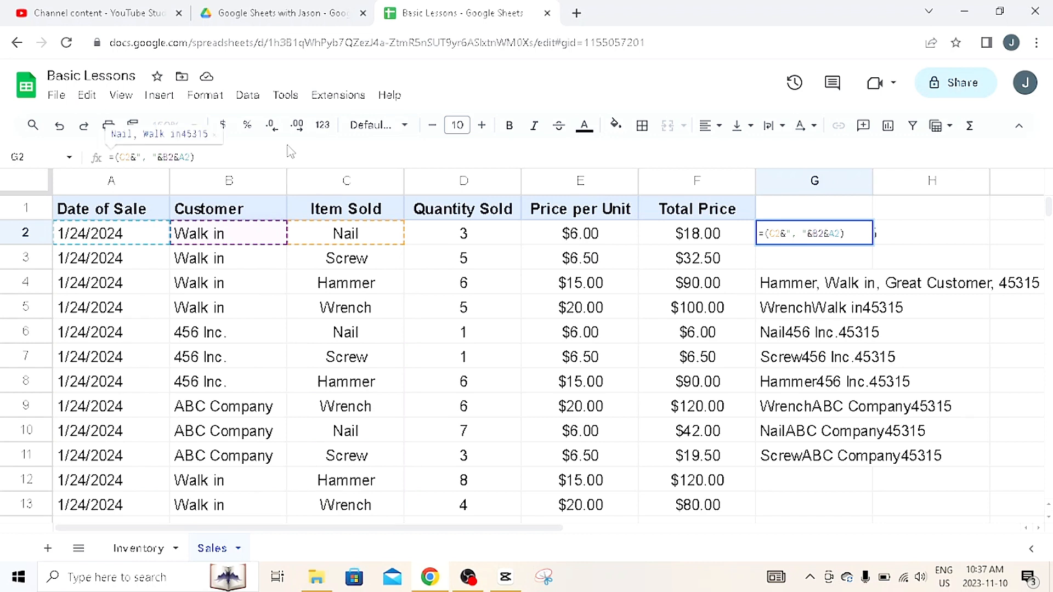
key("Return")
type("\\")
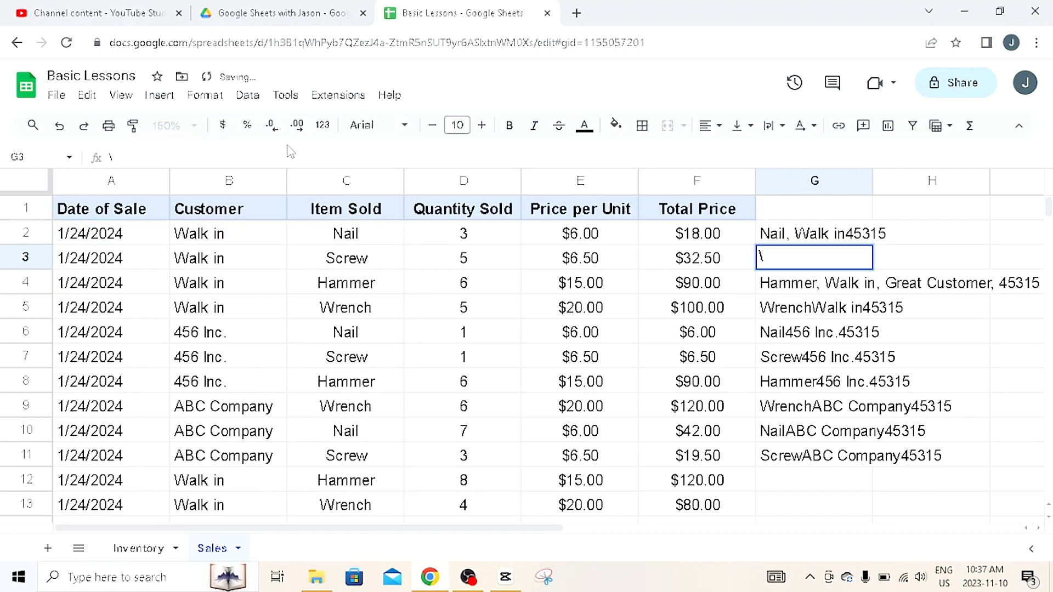
key("Escape")
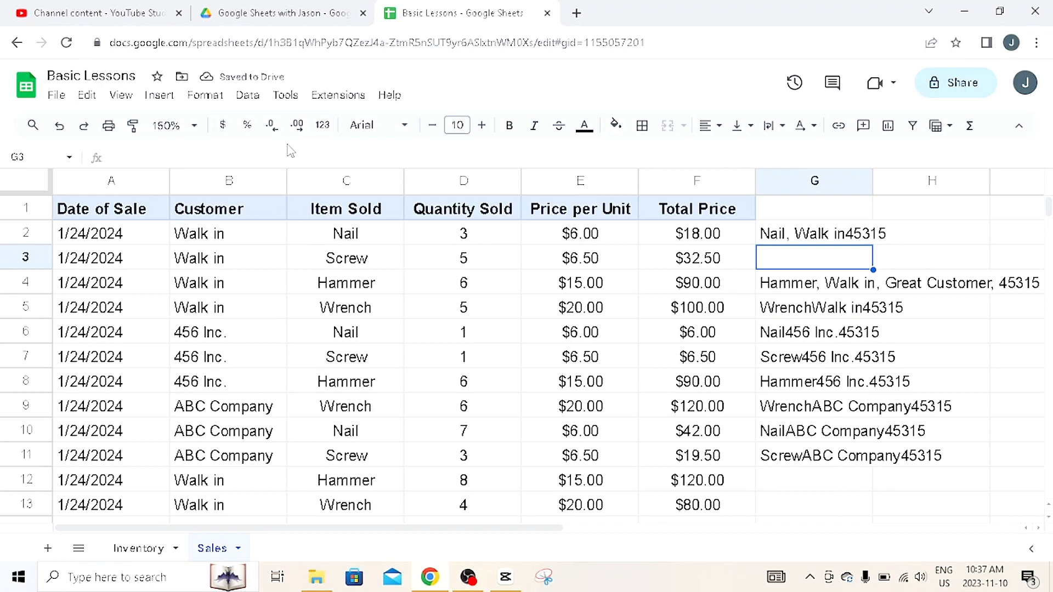
left_click(799, 239)
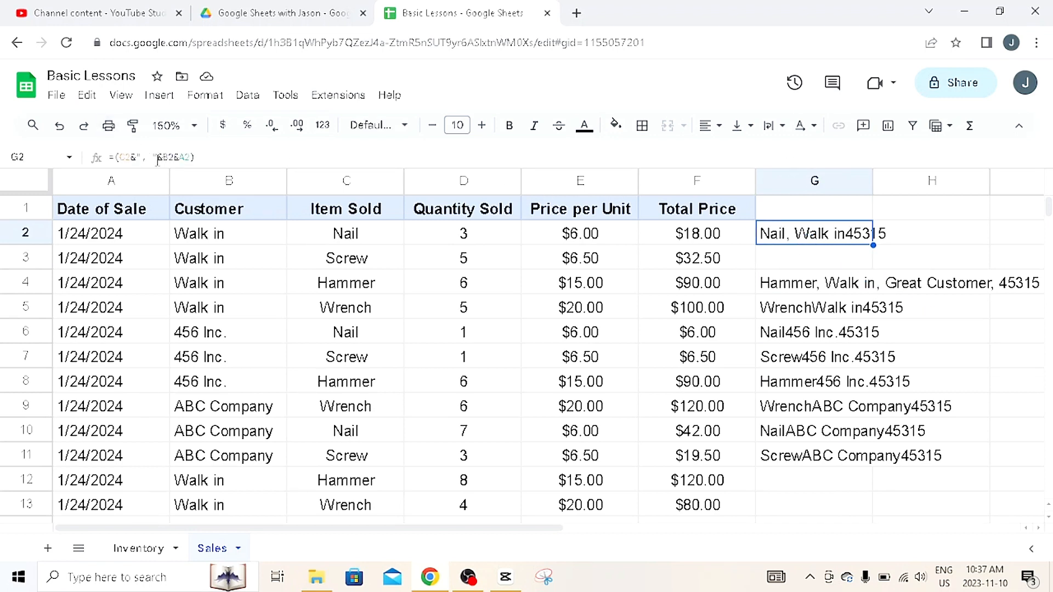
- Copy the concatenate formula from G4 into cells G5 through G11
left_click(836, 286)
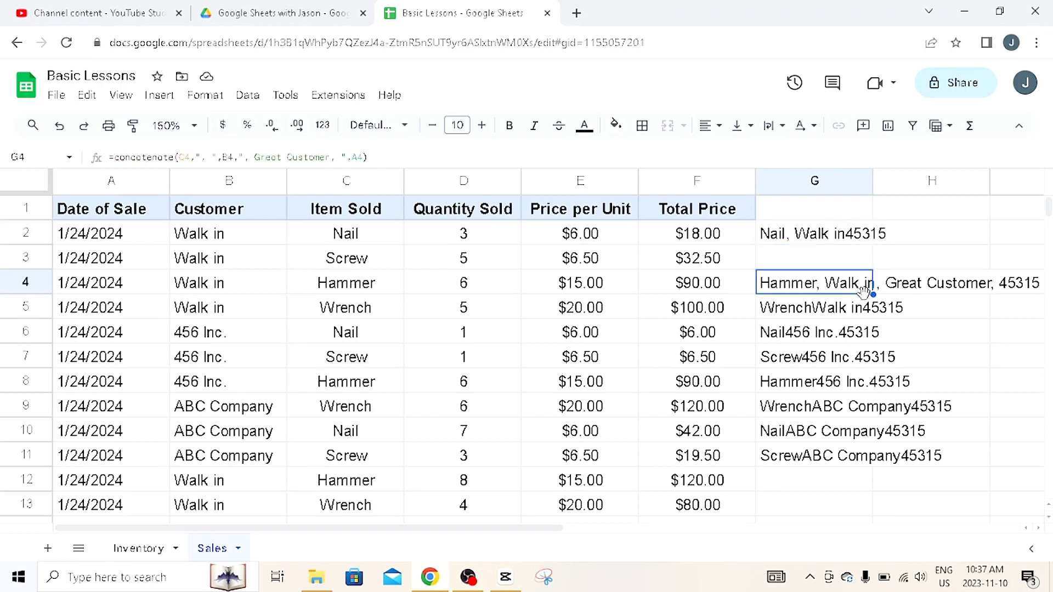
key("ctrl+c")
left_click_drag(825, 312, 809, 459)
key("ctrl+v")
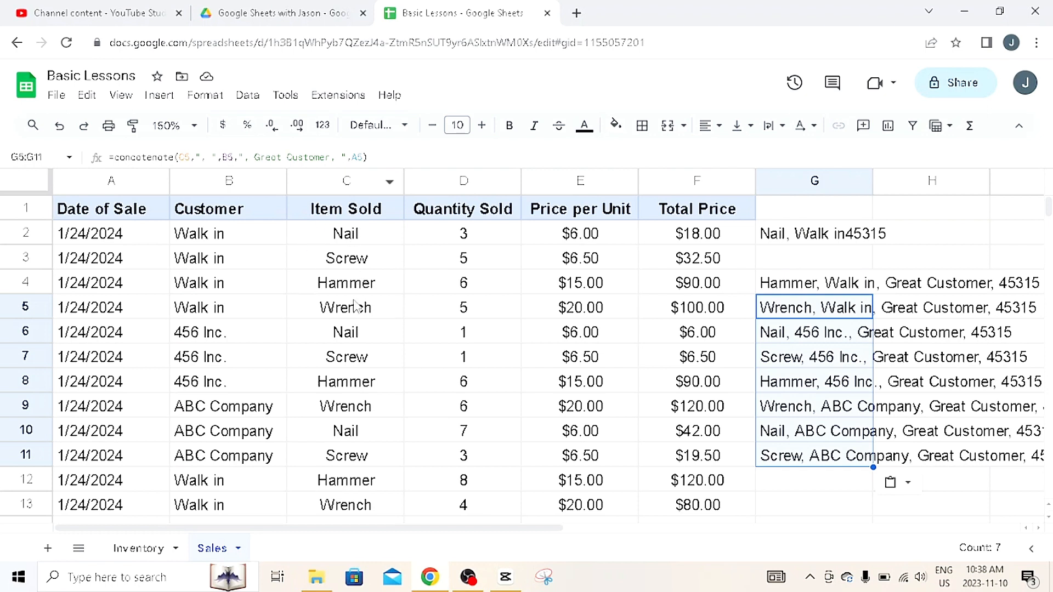
left_click(812, 289)
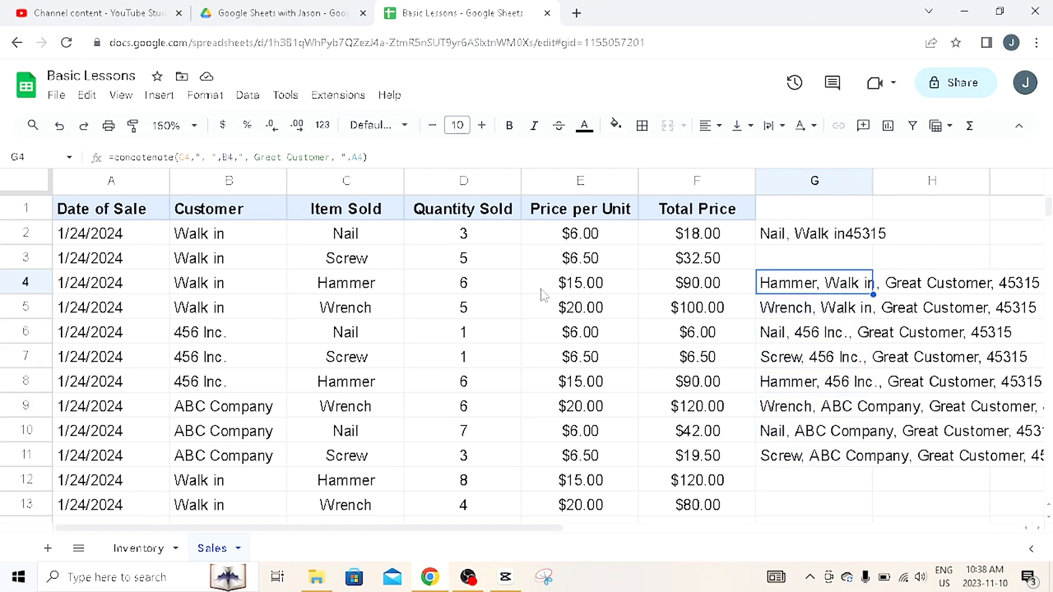
left_click(372, 289)
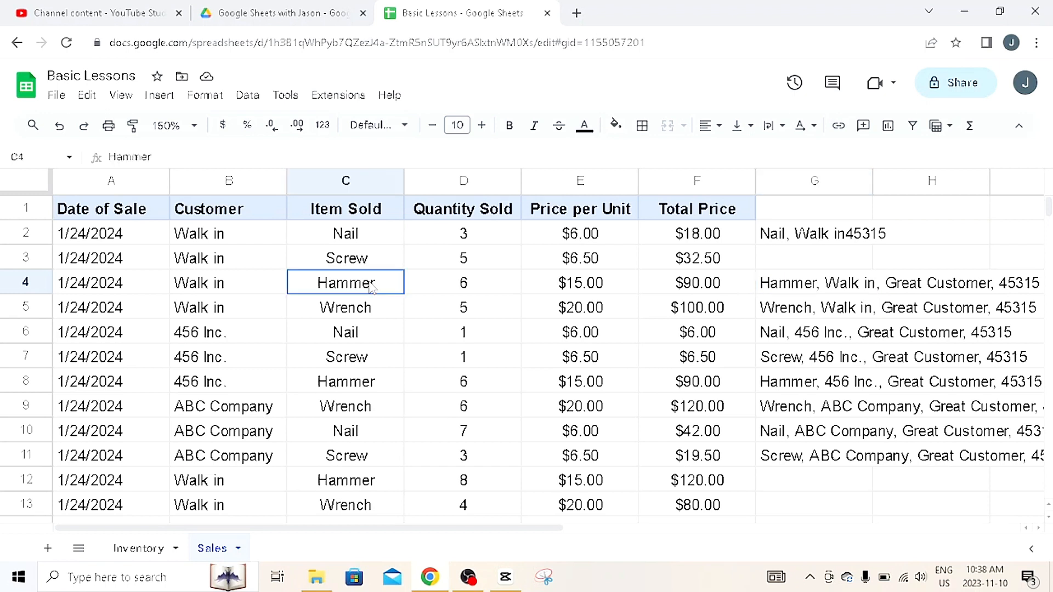
left_click(790, 290)
left_click(323, 293)
- Change the customer in cell B2 to 456 Inc. and check the joined text in G2
left_click(345, 240)
key("Left")
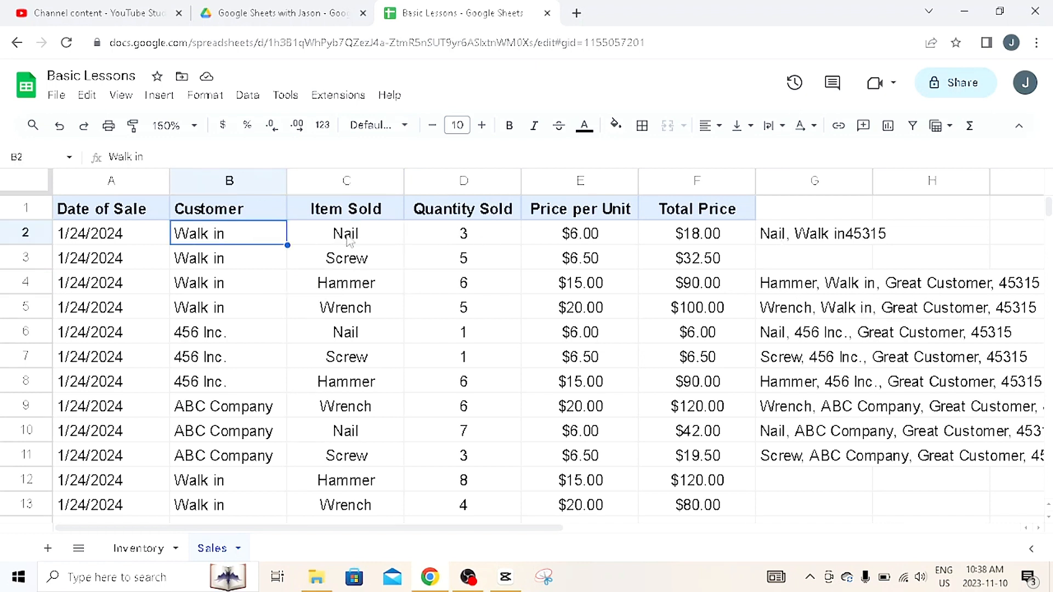
type("456")
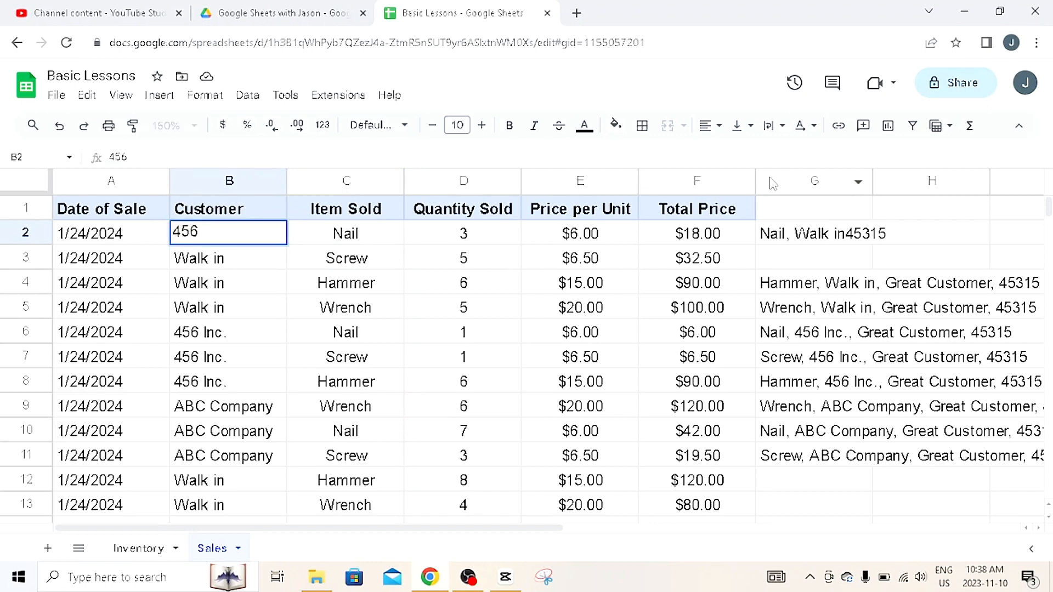
type(" Inc.")
key("Return")
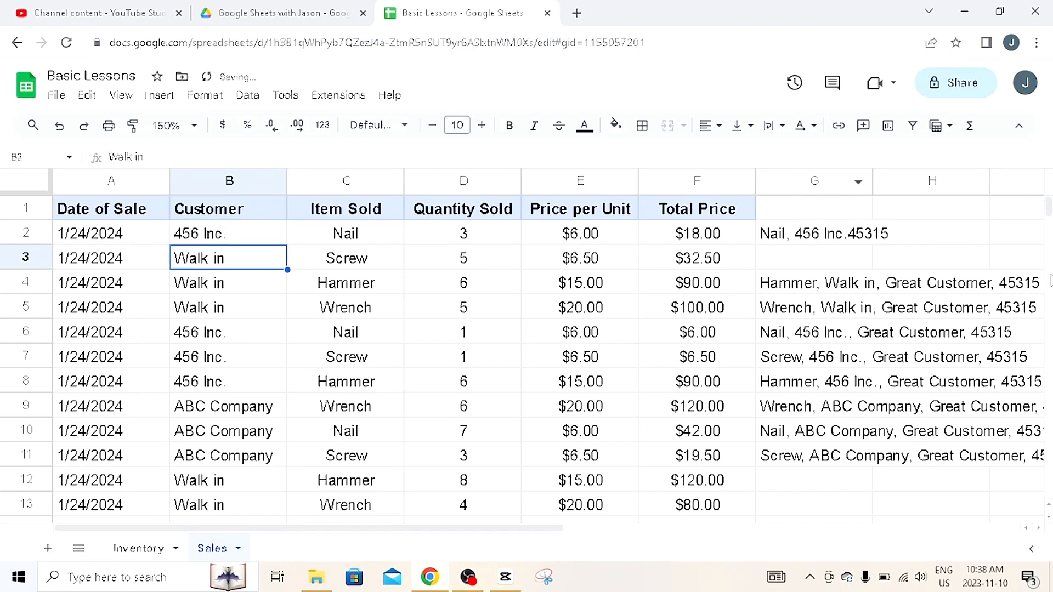
left_click(821, 237)
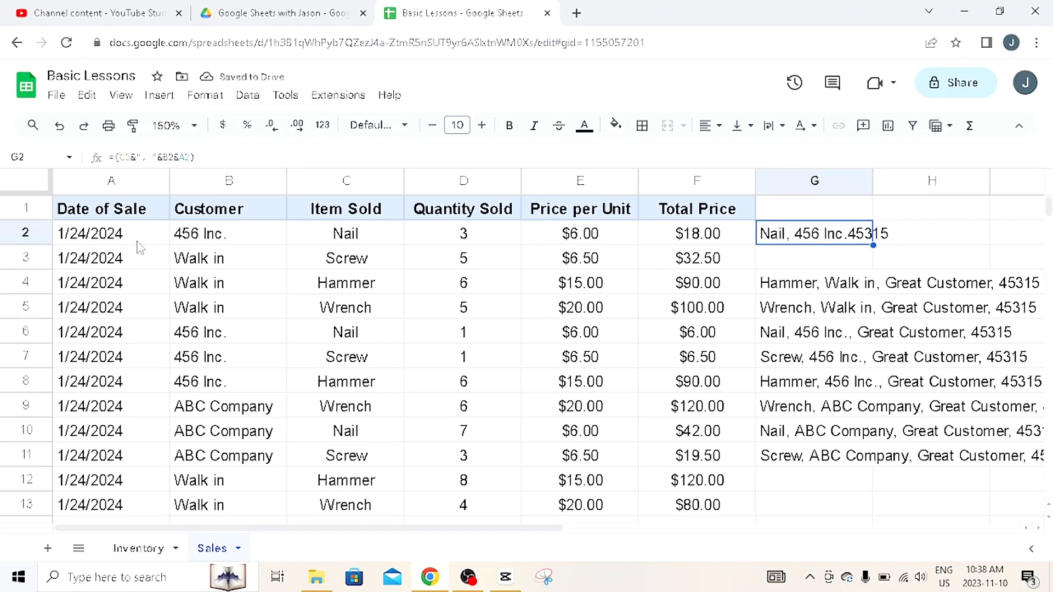
- Undo and redo the customer change in B2, comparing the joined text in G2 with its source cells
left_click(187, 241)
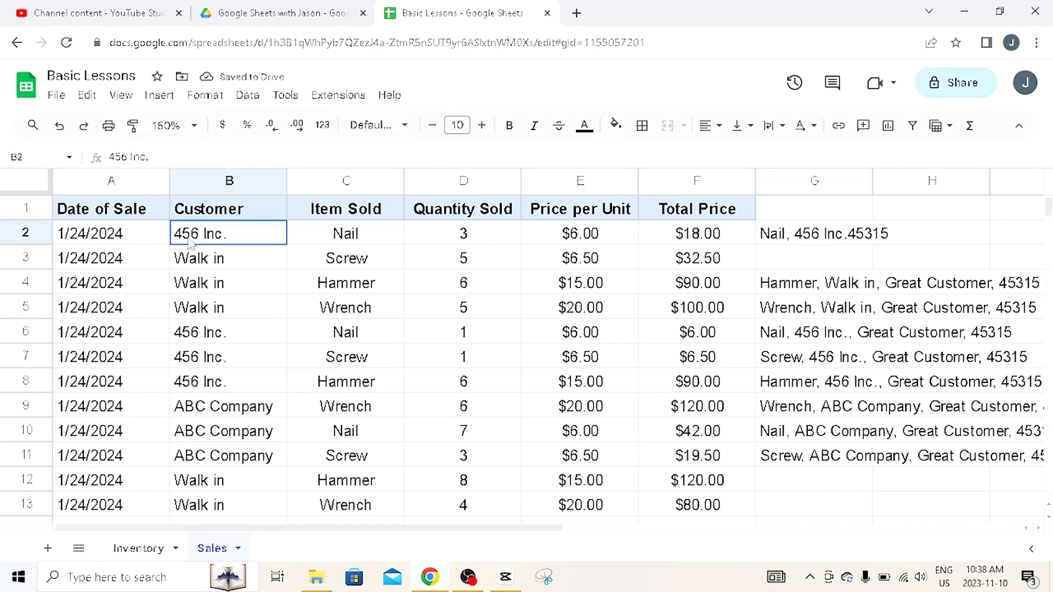
left_click(60, 137)
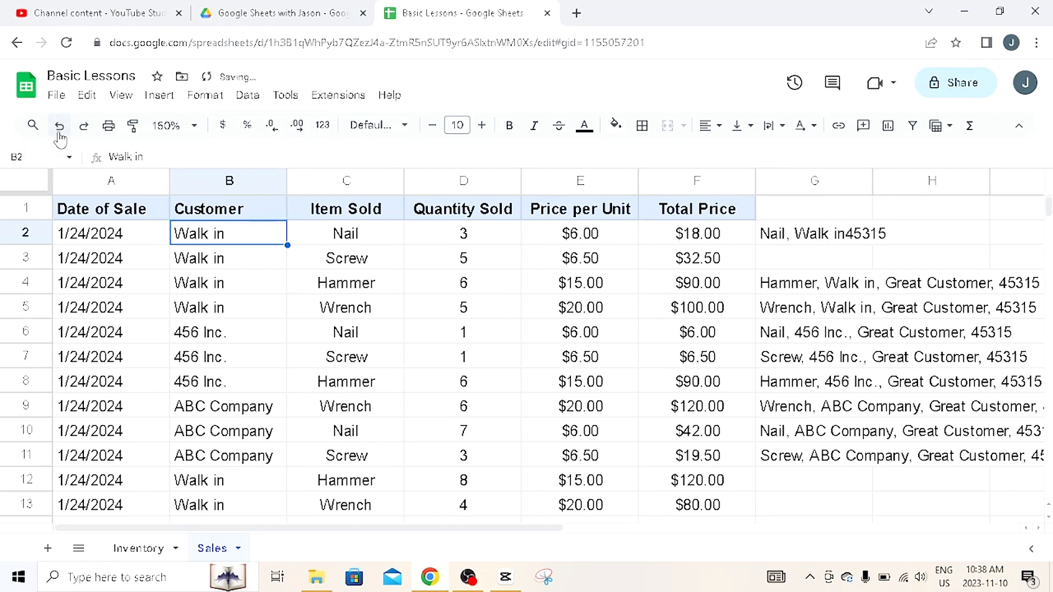
left_click(83, 128)
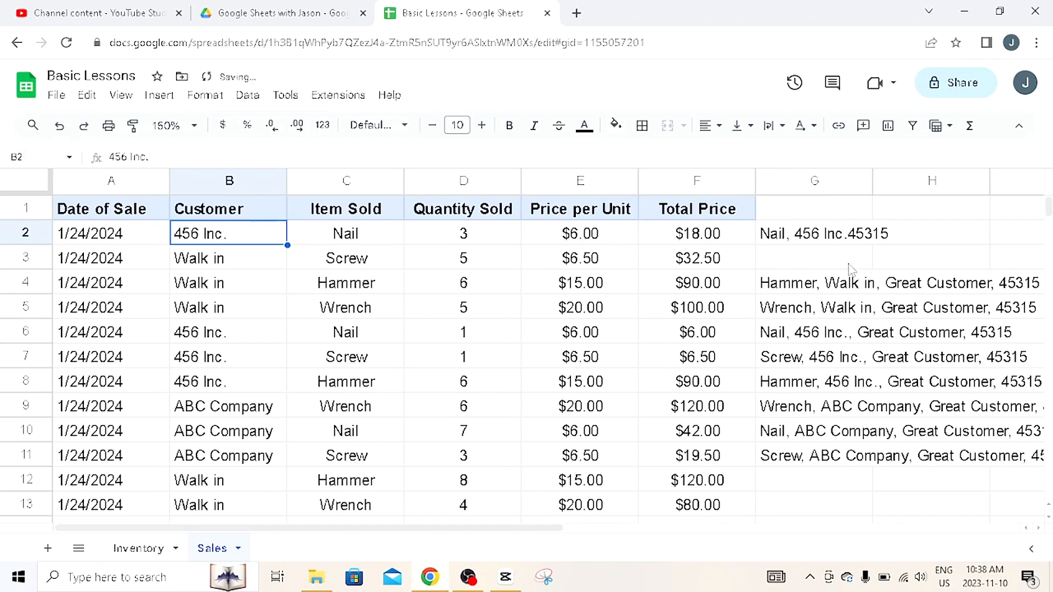
left_click(821, 235)
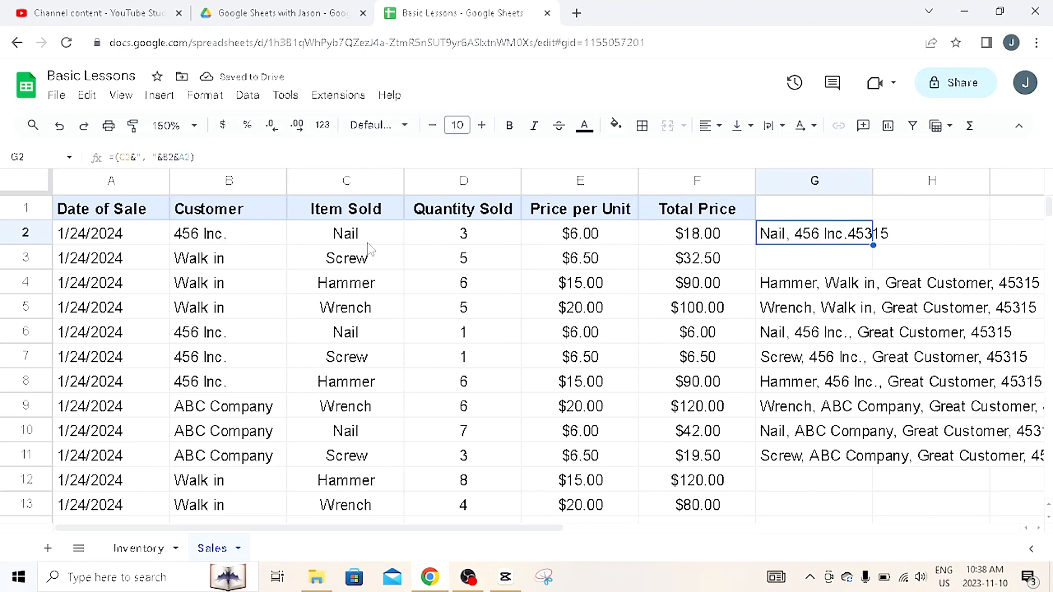
left_click(339, 234)
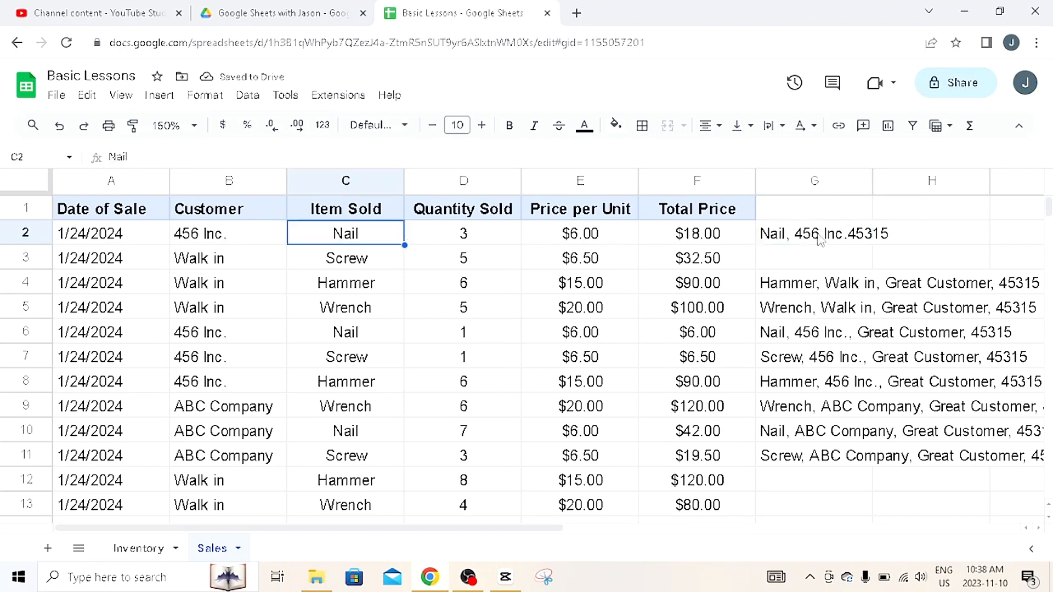